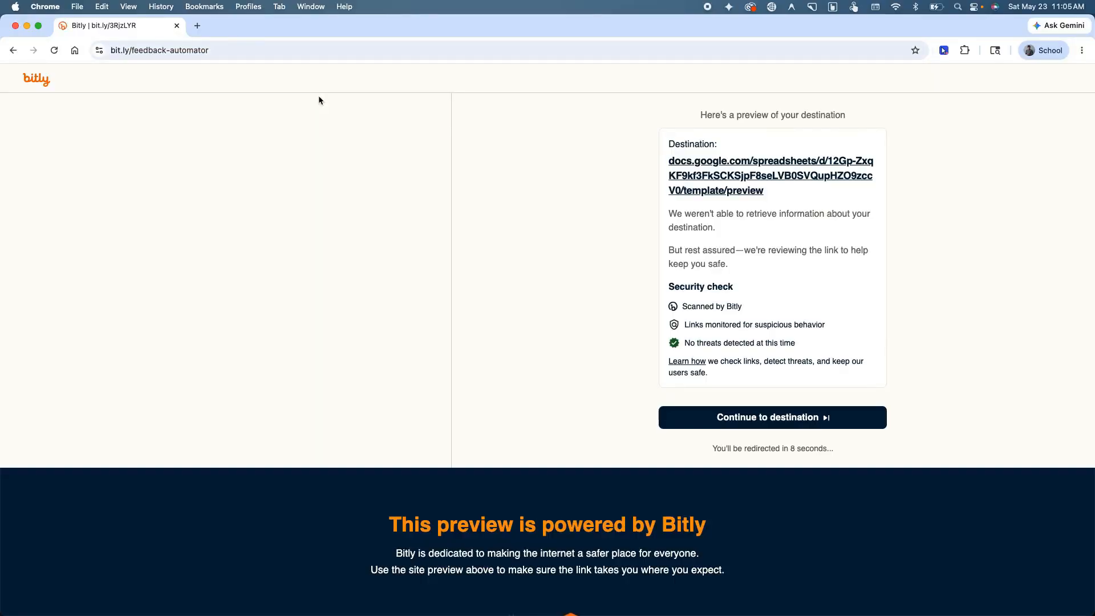
# Continue to the linked Zip Feedback Automator for Classroom template and create a personal copy of the spreadsheet
pyautogui.click(732, 176)
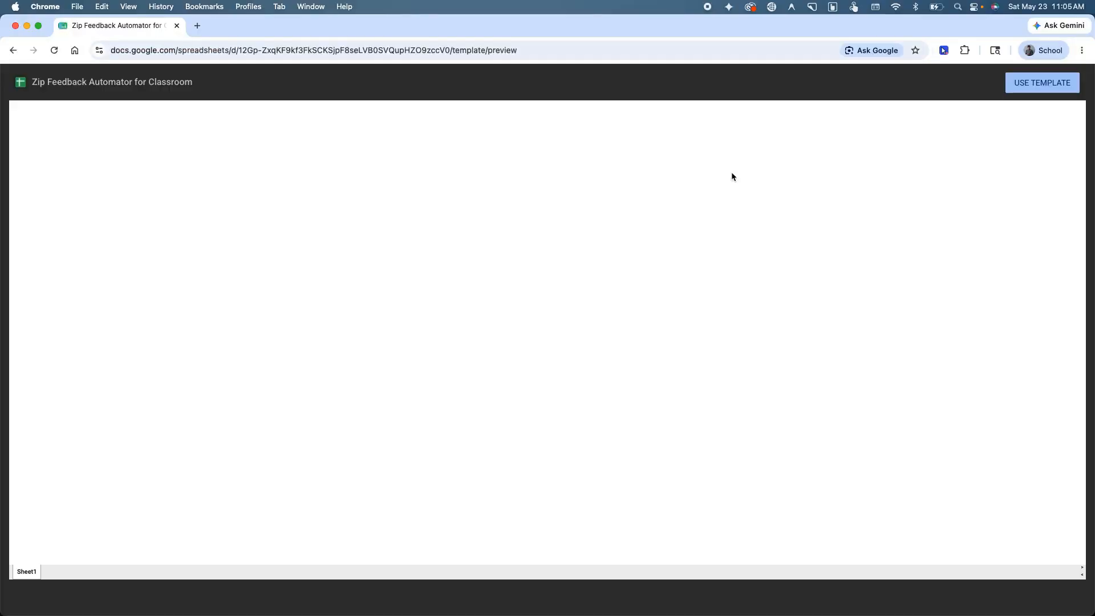
pyautogui.click(1054, 90)
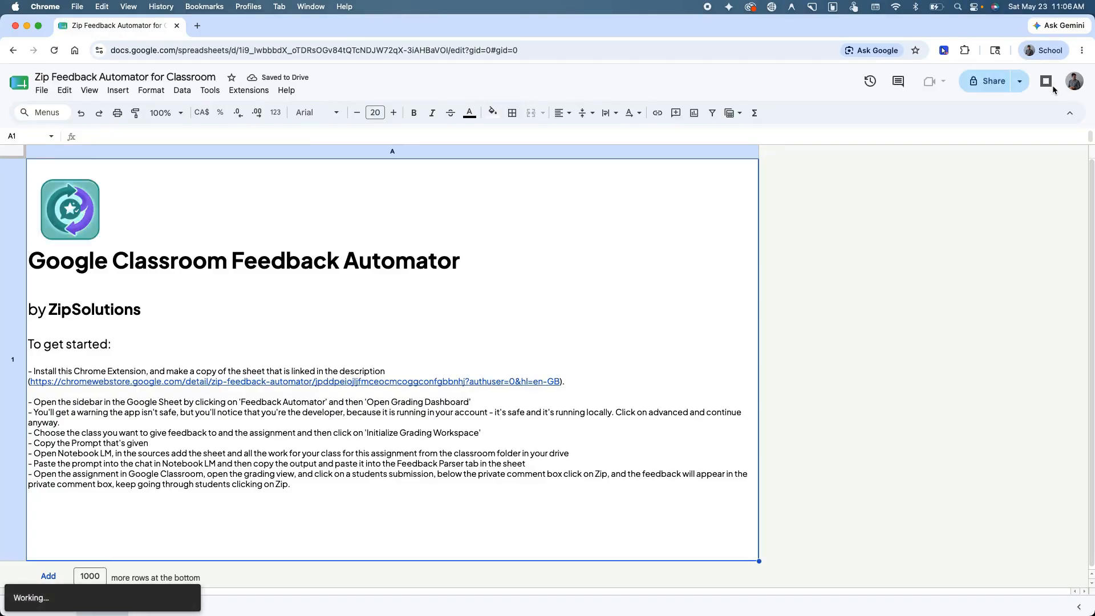
# Follow the Chrome Web Store link in the sheet's instructions and install the Zip Feedback Automator extension
pyautogui.click(333, 386)
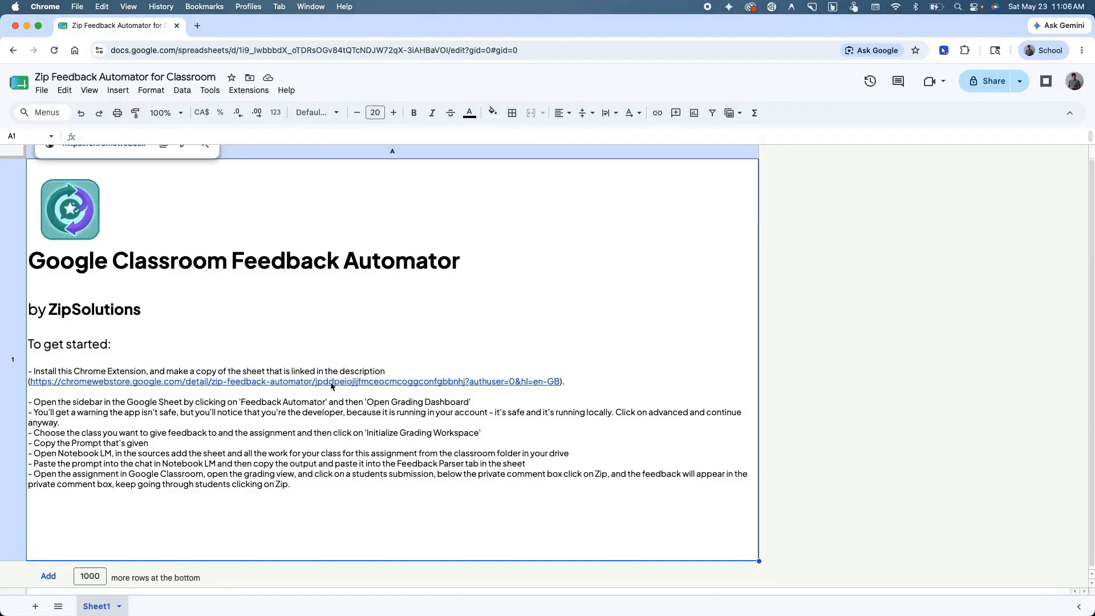
pyautogui.click(90, 150)
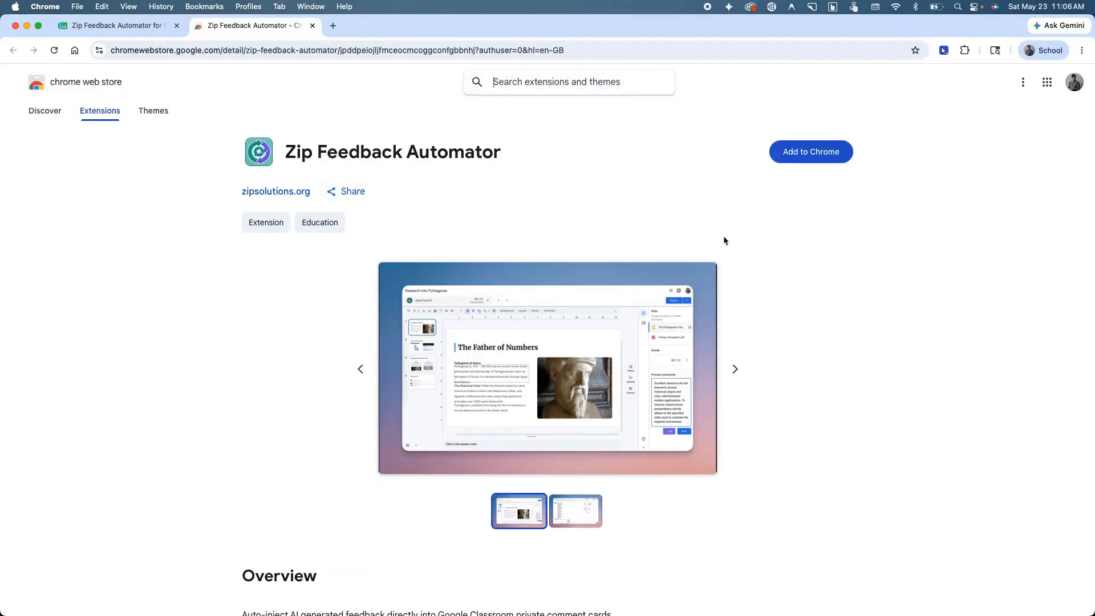
pyautogui.click(798, 153)
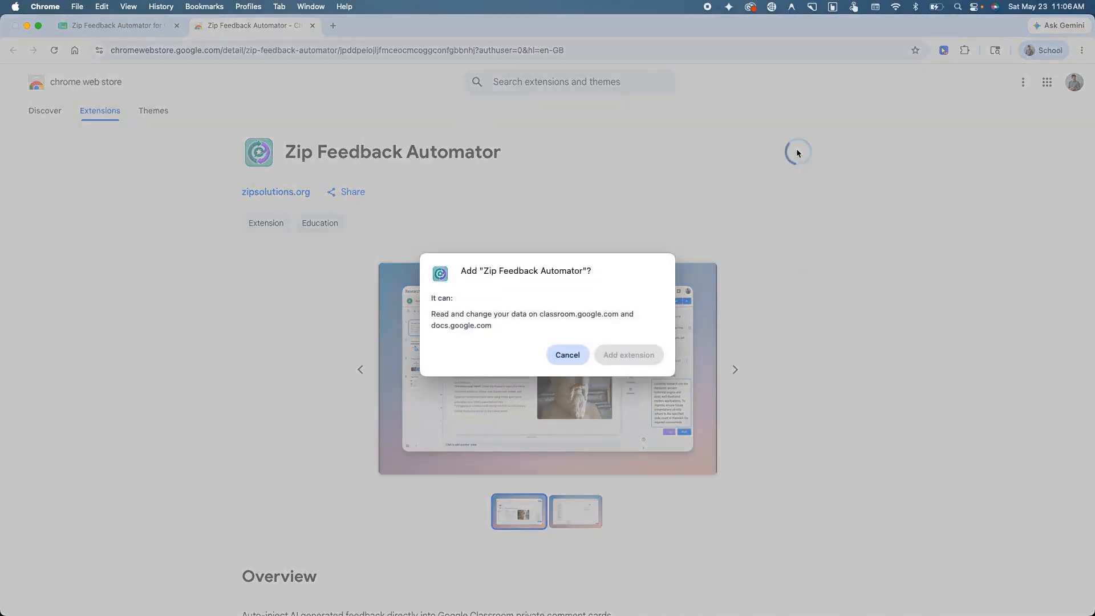
pyautogui.click(624, 364)
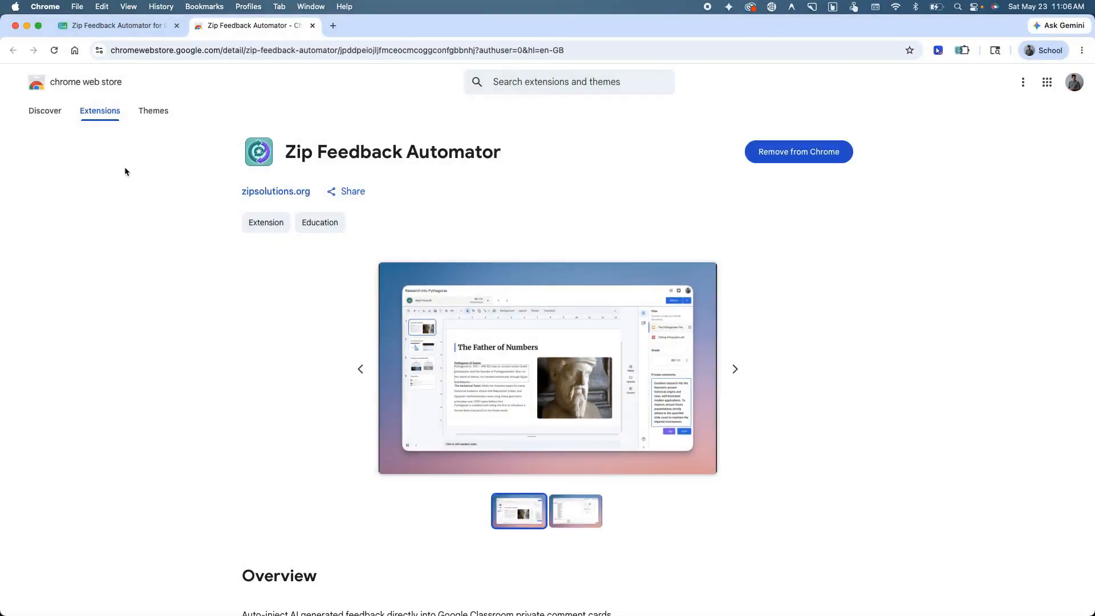
# Return to the spreadsheet, launch Feedback Automator's grading dashboard and agree to authorize the attached script
pyautogui.click(147, 33)
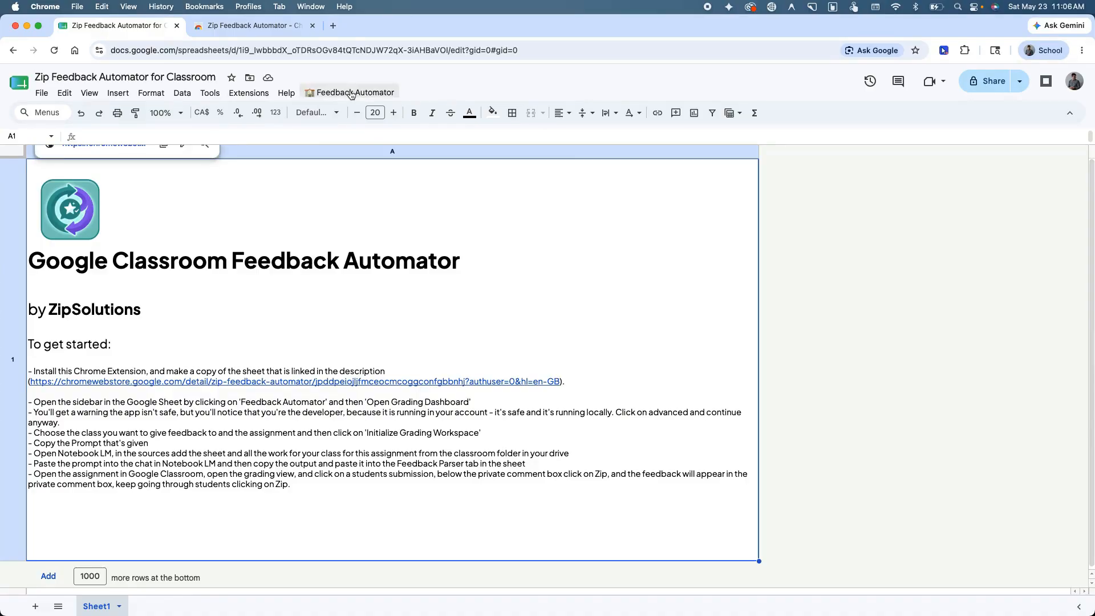
pyautogui.click(351, 94)
pyautogui.click(357, 112)
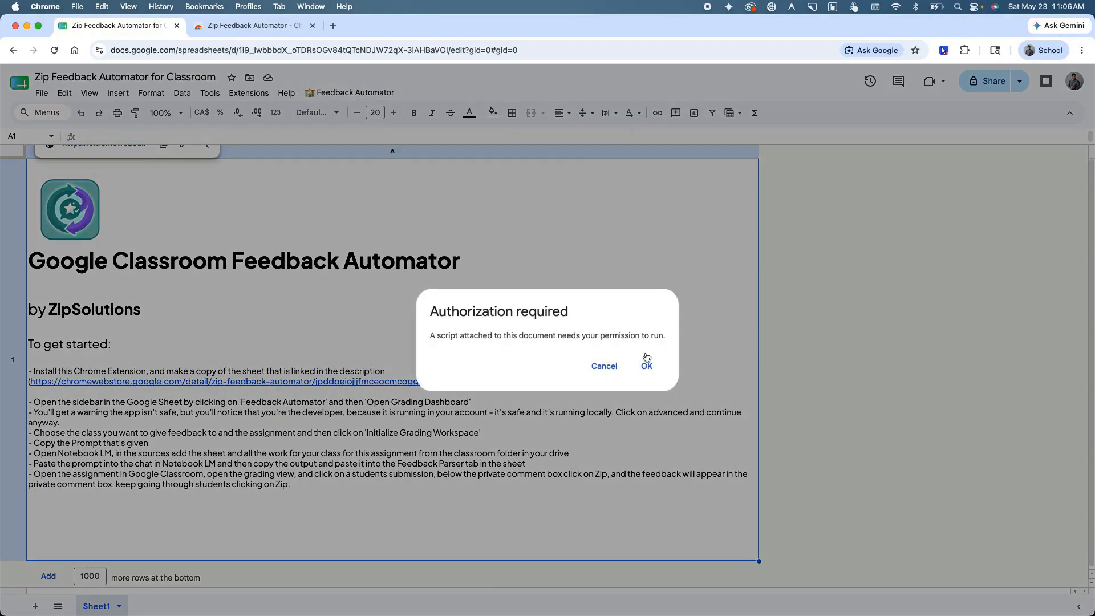
pyautogui.click(655, 370)
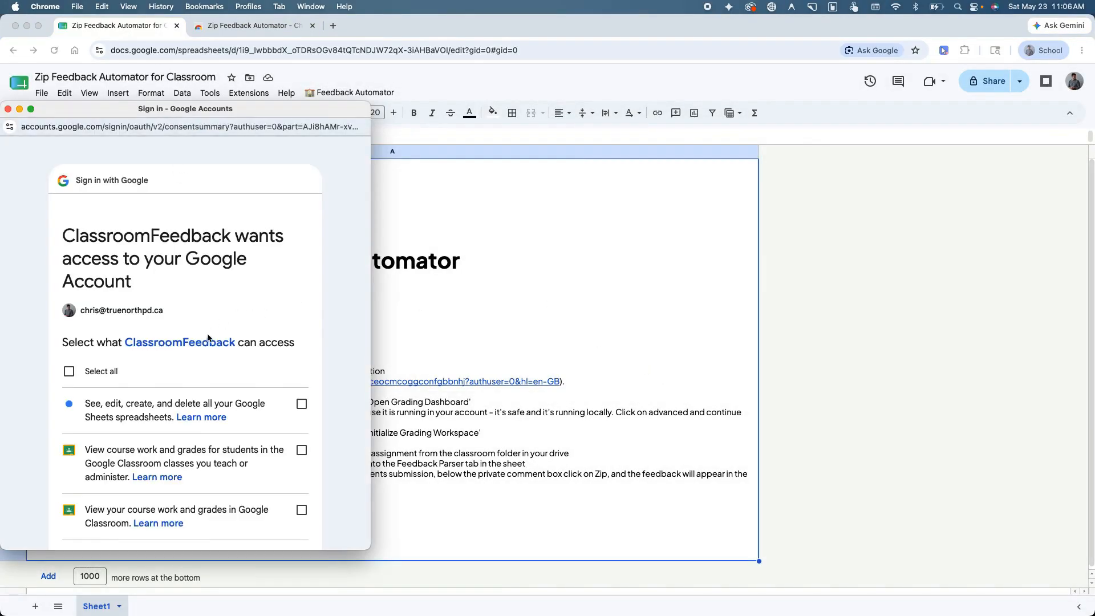
# Review the permissions ClassroomFeedback requests, select all of them and grant access to the Google account
pyautogui.scroll(-1, 212, 327)
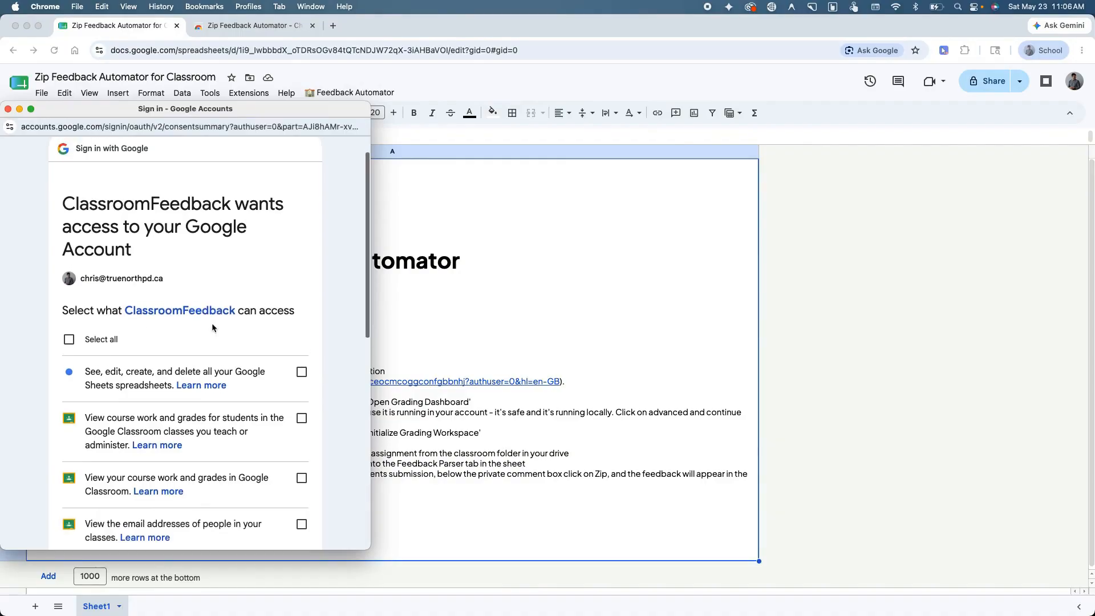
pyautogui.scroll(-5, 213, 328)
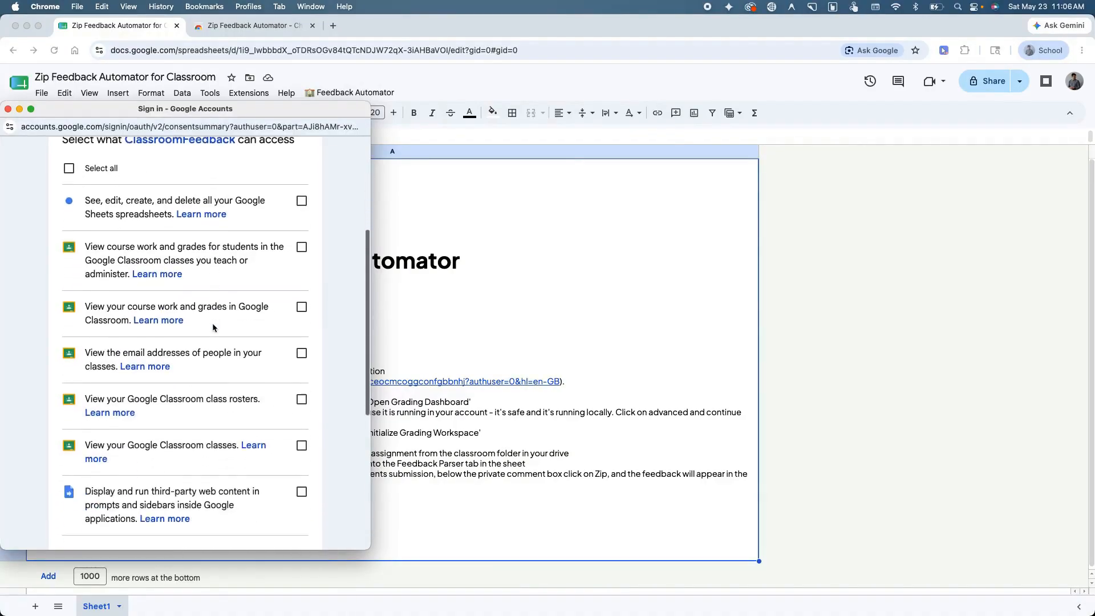
pyautogui.scroll(2, 212, 327)
pyautogui.scroll(-4, 213, 328)
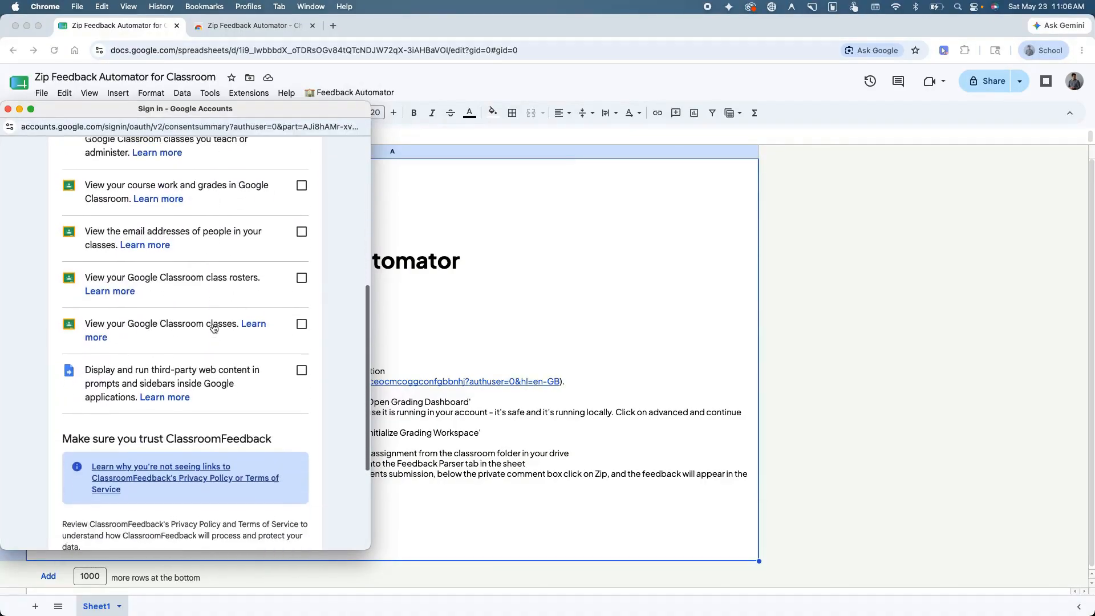
pyautogui.scroll(2, 214, 328)
pyautogui.scroll(-3, 214, 328)
pyautogui.scroll(4, 214, 328)
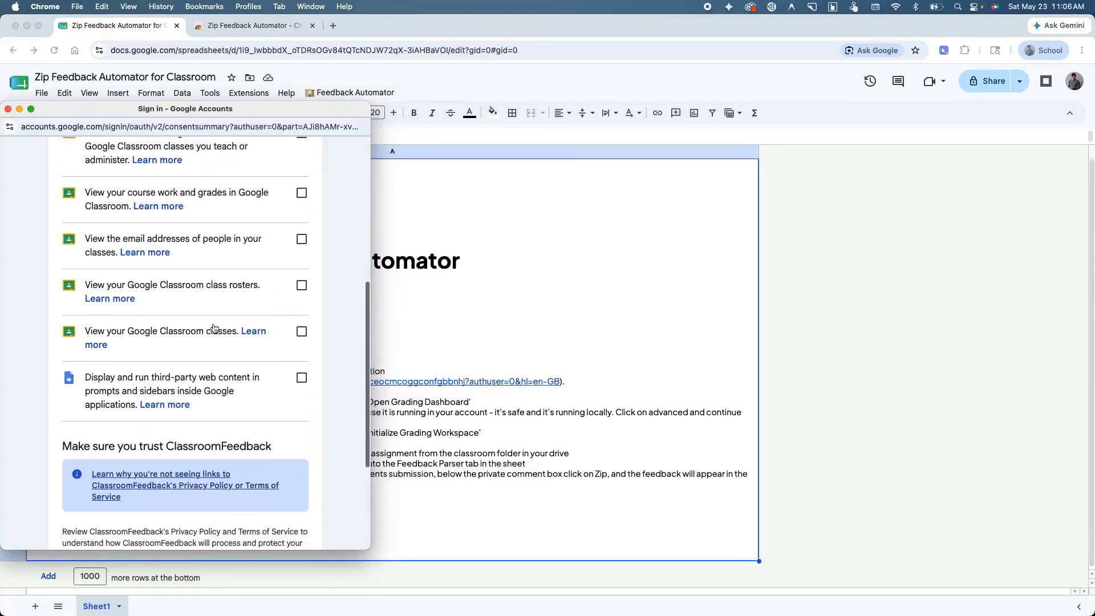
pyautogui.scroll(3, 214, 328)
pyautogui.click(82, 285)
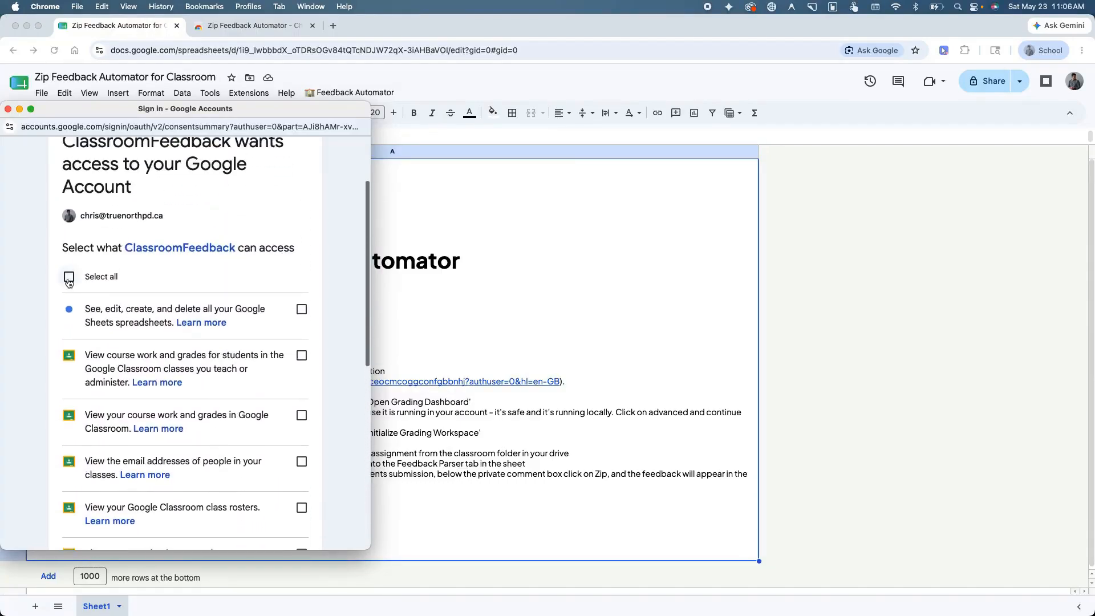
pyautogui.scroll(-2, 194, 288)
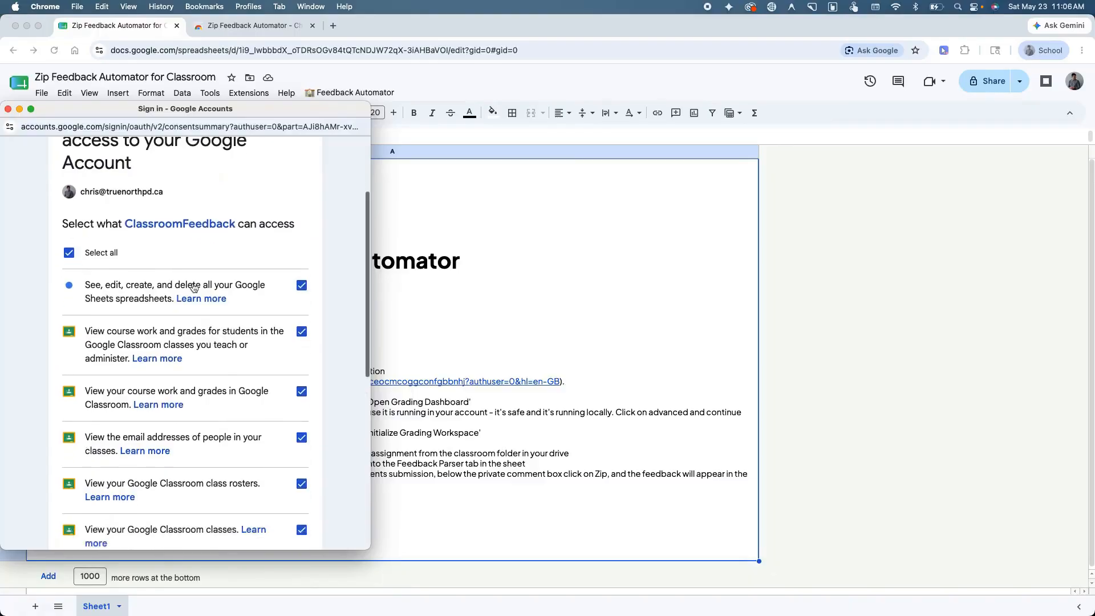
pyautogui.scroll(-5, 193, 289)
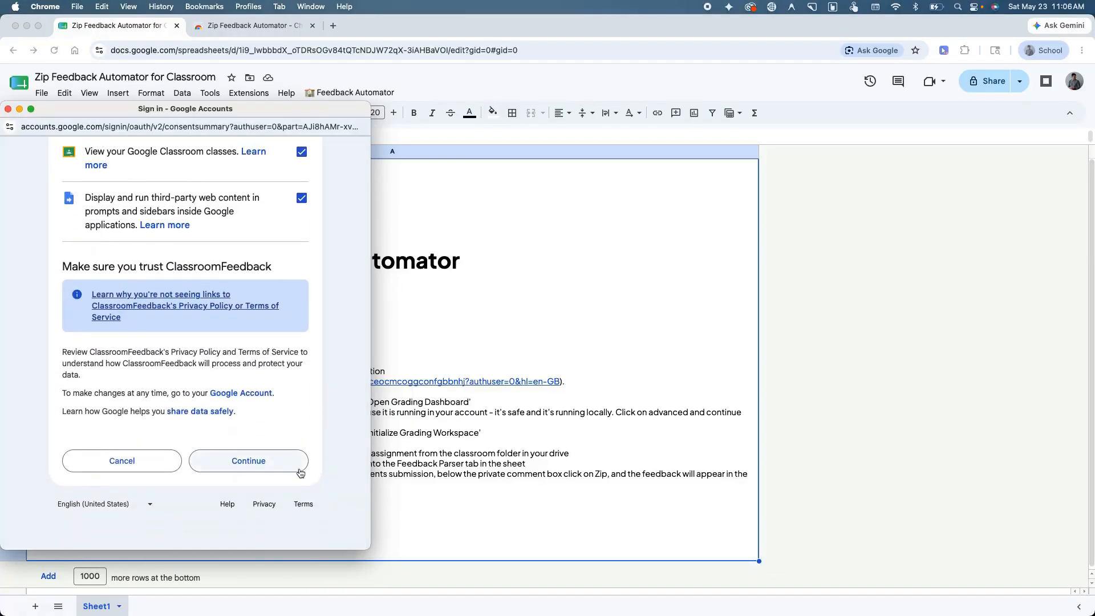
pyautogui.click(268, 462)
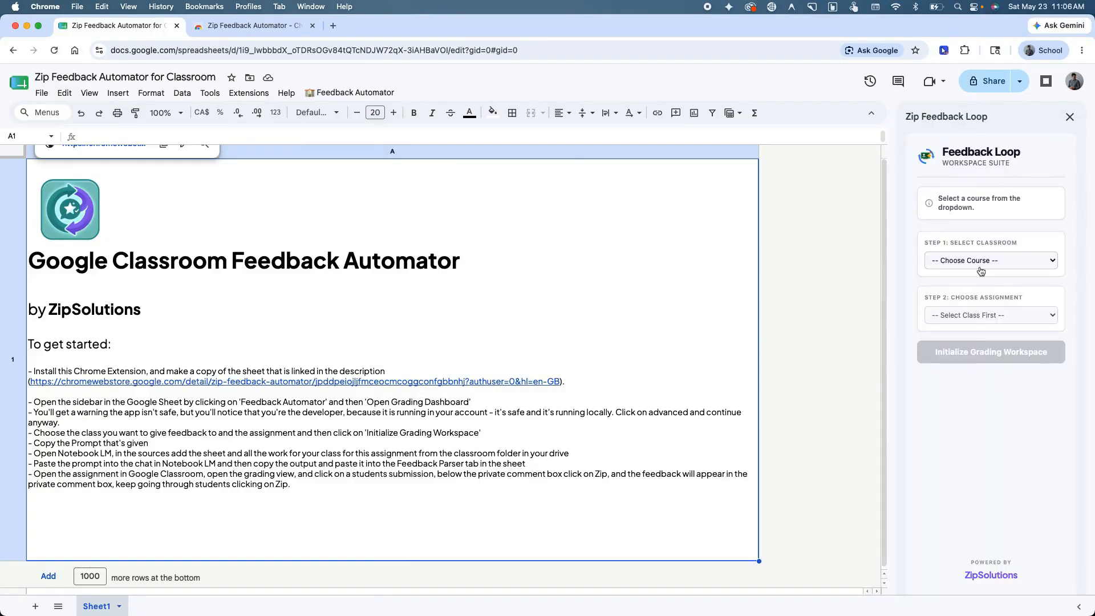
# Initialize the grading workspace for the Math class and the assignment Research into Pythagoras
pyautogui.click(980, 267)
pyautogui.click(981, 274)
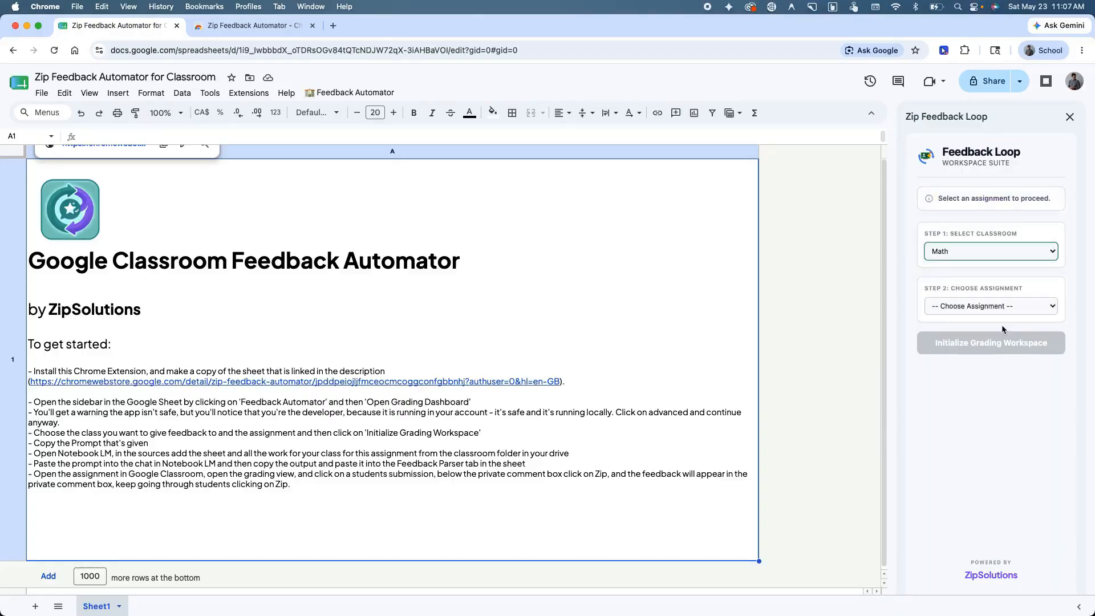
pyautogui.click(1002, 325)
pyautogui.click(1004, 319)
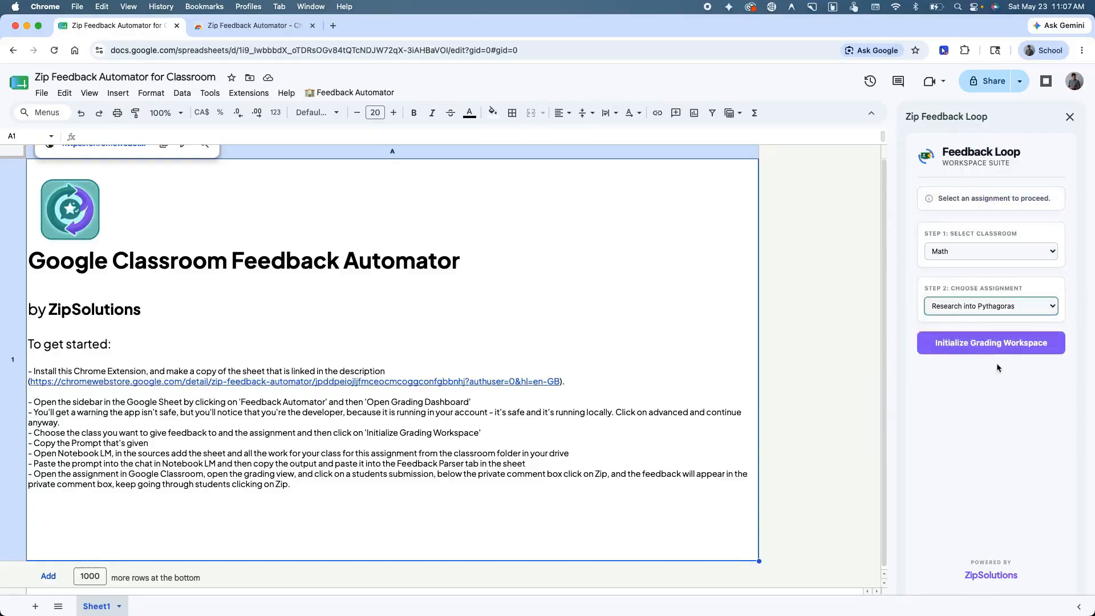
pyautogui.click(997, 349)
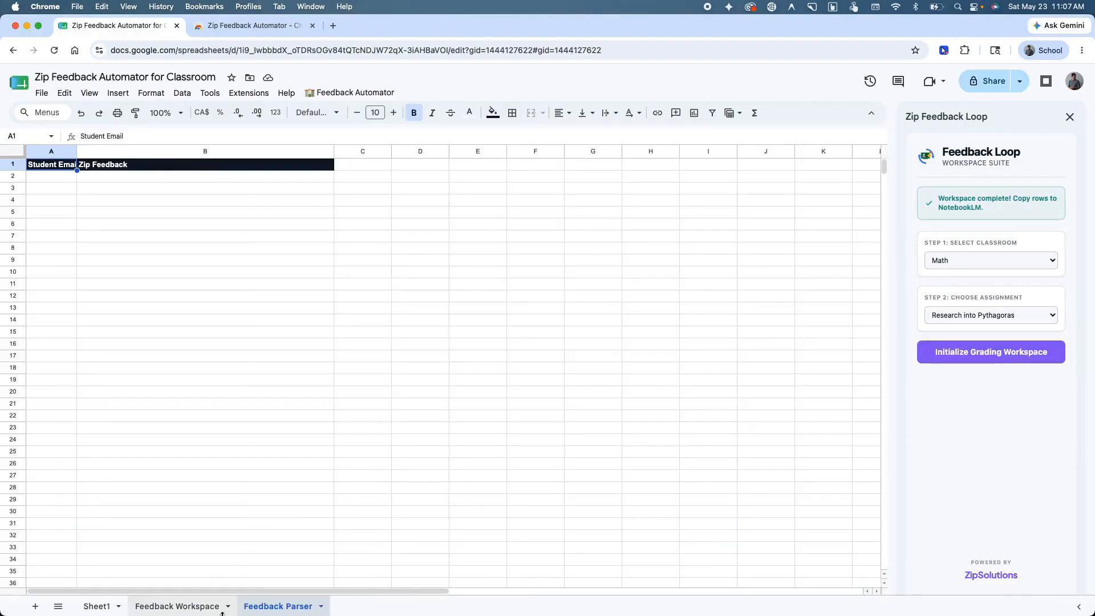
# Review the Feedback Workspace sheet's prompt and student roster, and select the grading prompt in D5:G5
pyautogui.click(187, 610)
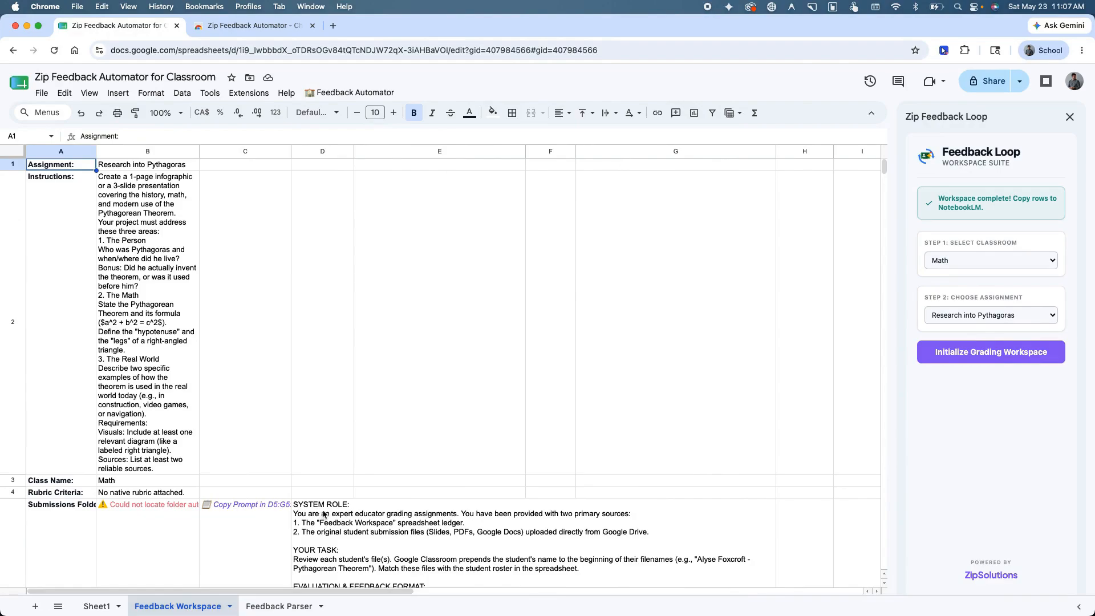
pyautogui.scroll(-15, 322, 513)
pyautogui.scroll(6, 323, 515)
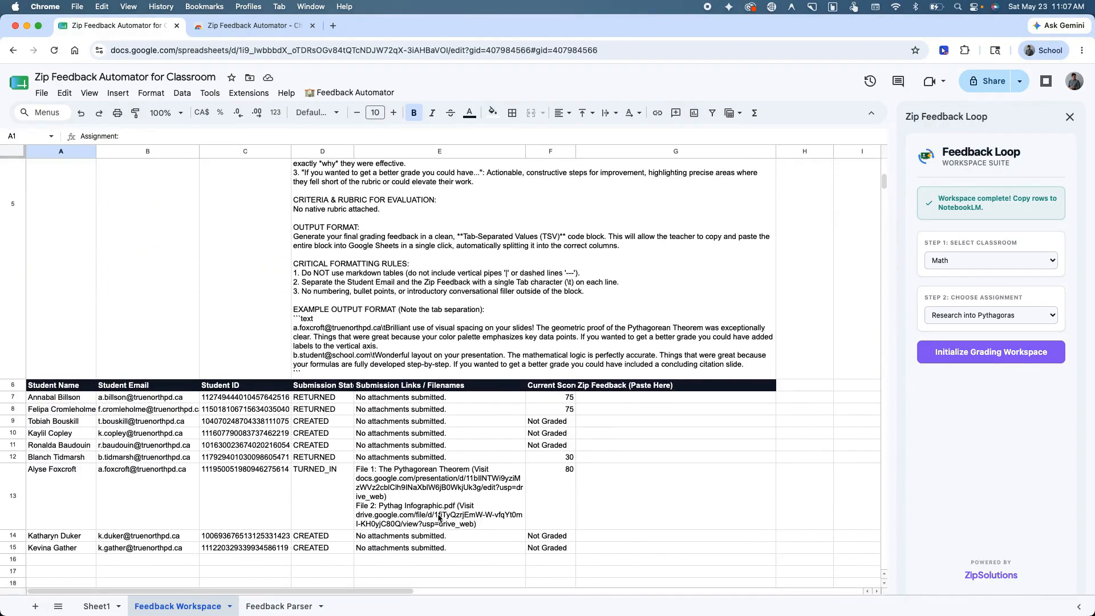
pyautogui.scroll(1, 109, 439)
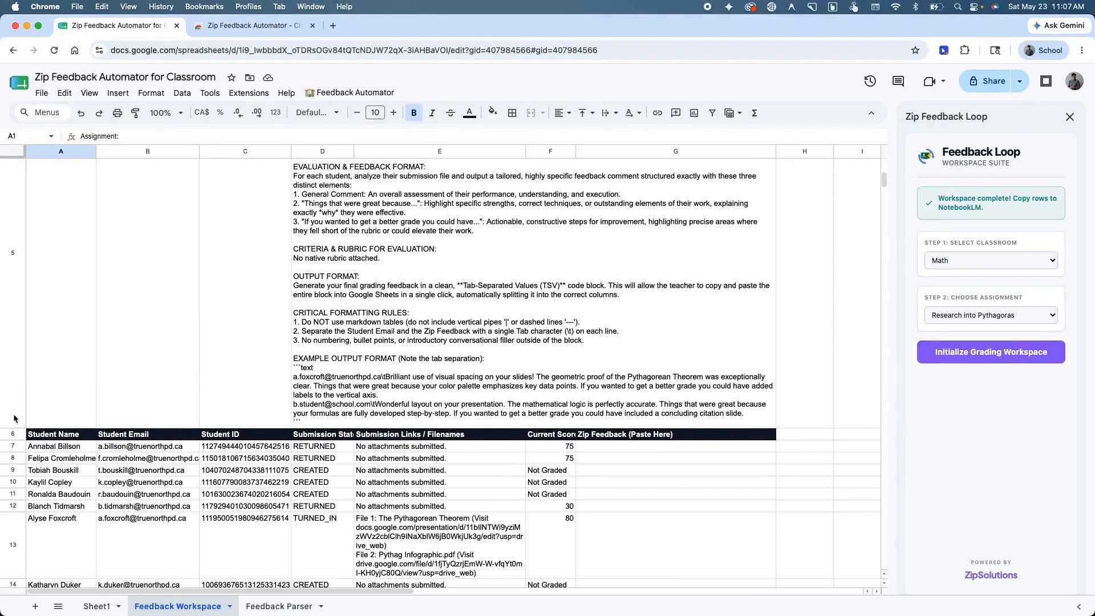
pyautogui.click(380, 347)
pyautogui.scroll(2, 399, 342)
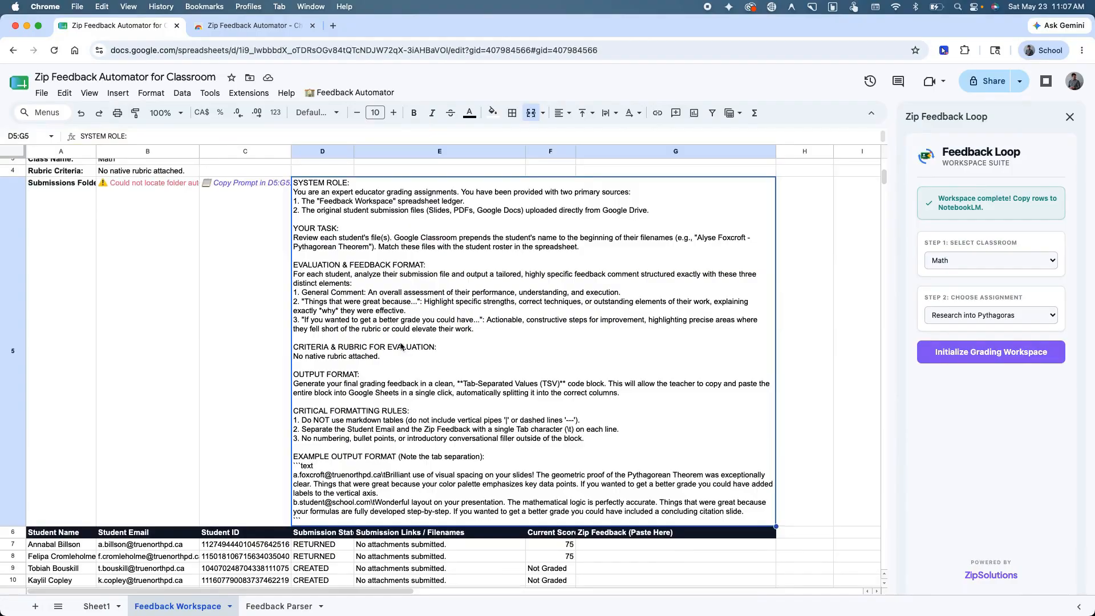
# Open notebooklm.google.com in a new browser tab and create a new notebook
pyautogui.click(333, 26)
pyautogui.write('notebooklm.google.com')
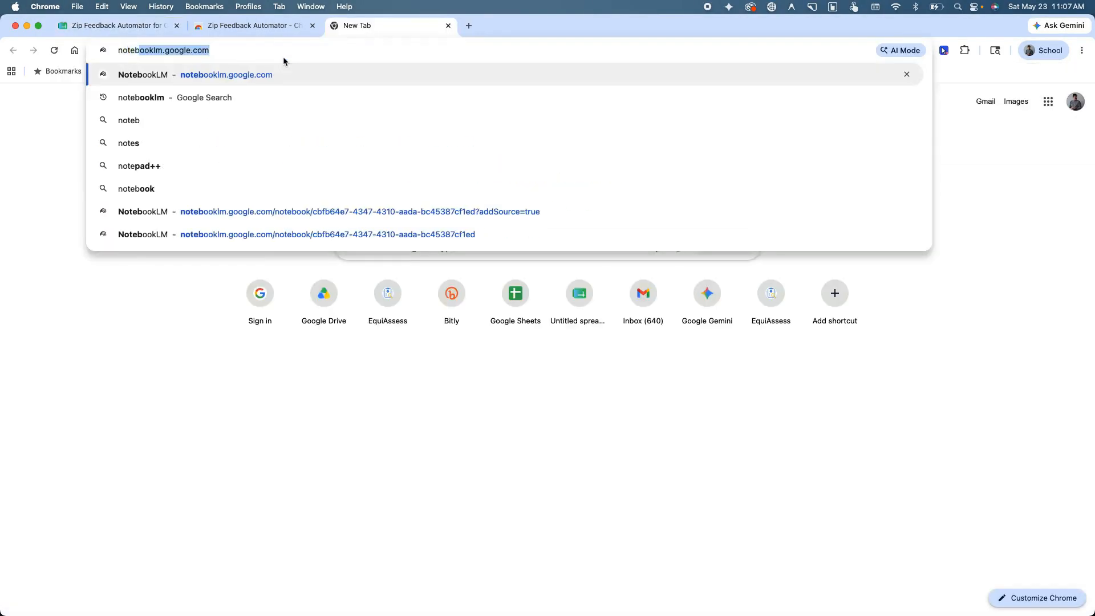
pyautogui.press('Return')
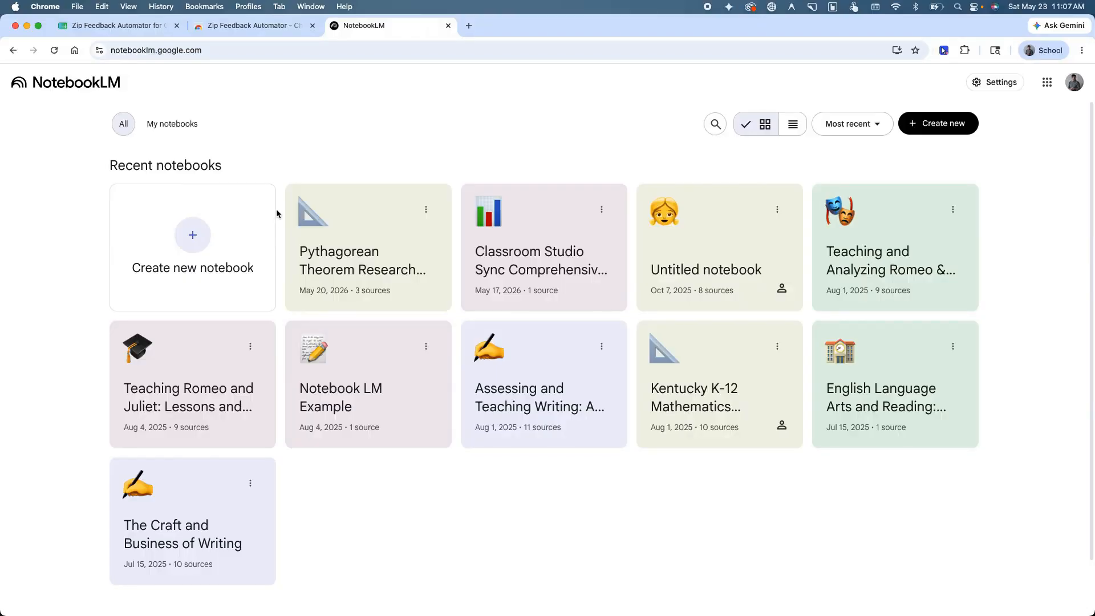
pyautogui.click(173, 251)
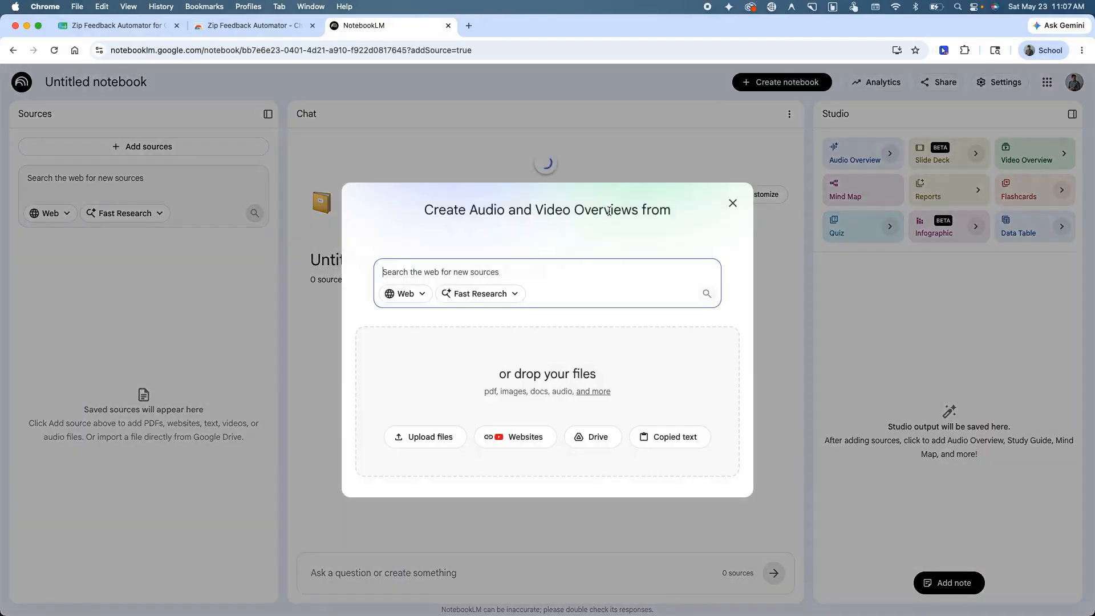
# Add the most recent Zip Feedback Automator for Classroom spreadsheet from Google Drive as a notebook source
pyautogui.click(589, 439)
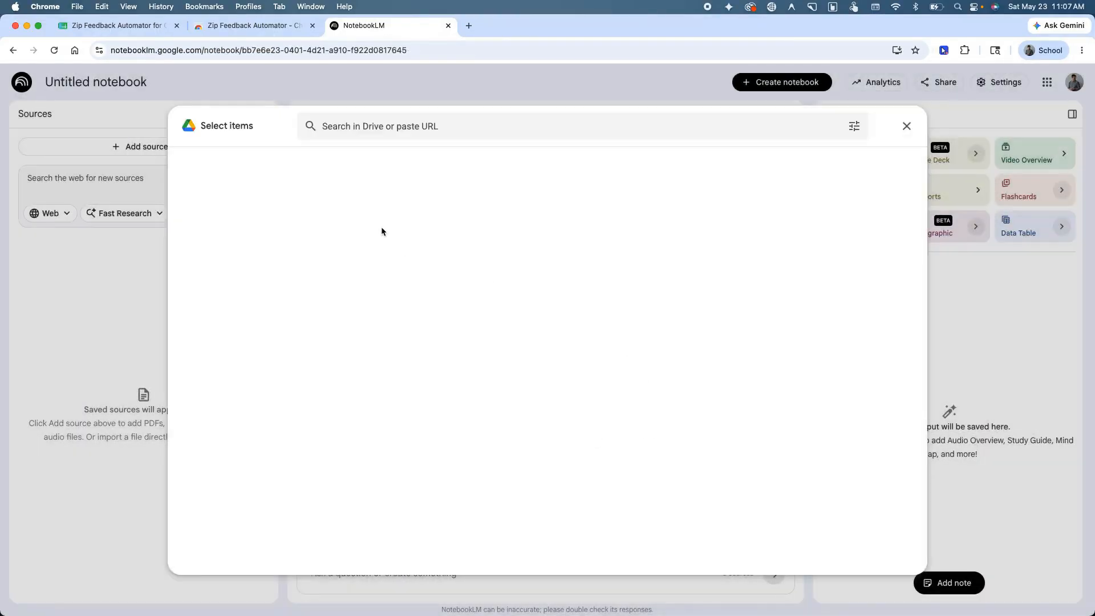
pyautogui.click(241, 161)
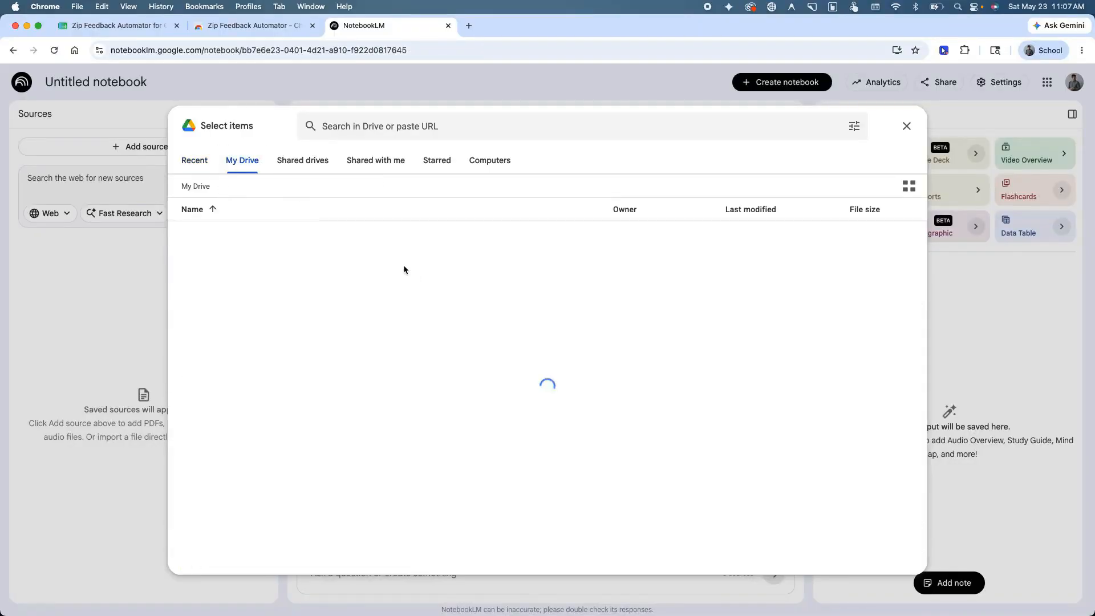
pyautogui.click(196, 160)
pyautogui.click(276, 263)
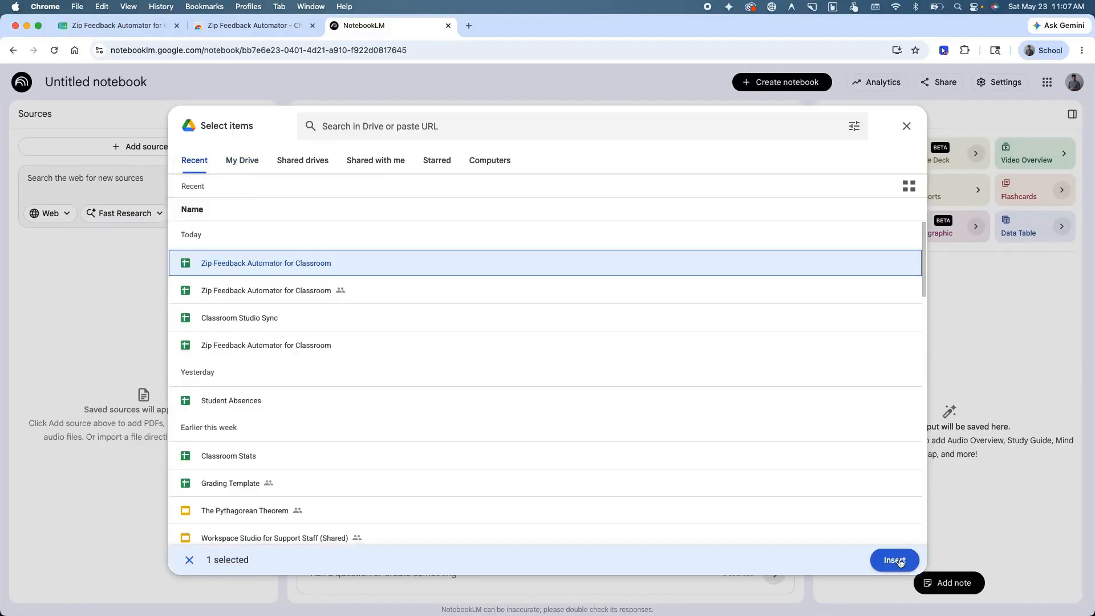
pyautogui.click(903, 561)
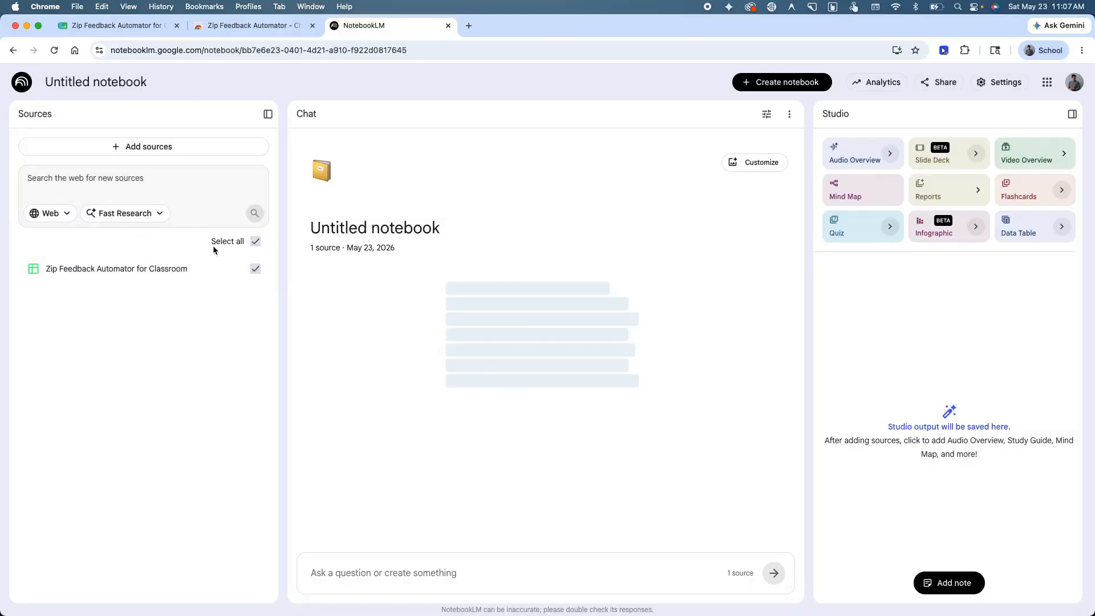
# Browse Google Drive for additional notebook sources, opening the Research into Pythagoras folder inside Classroom > Math
pyautogui.click(121, 146)
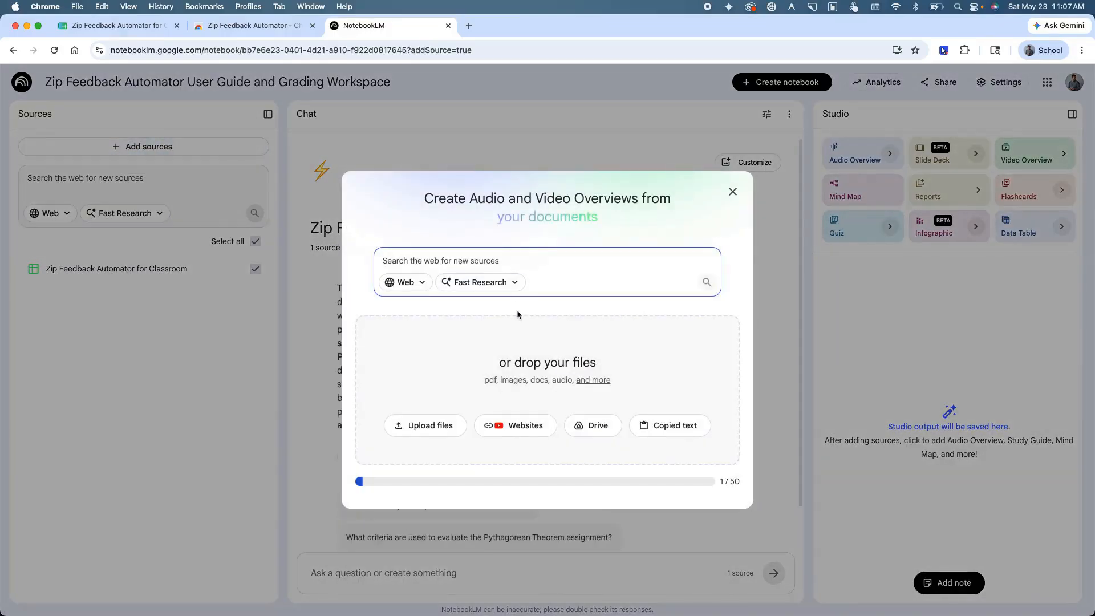
pyautogui.click(593, 426)
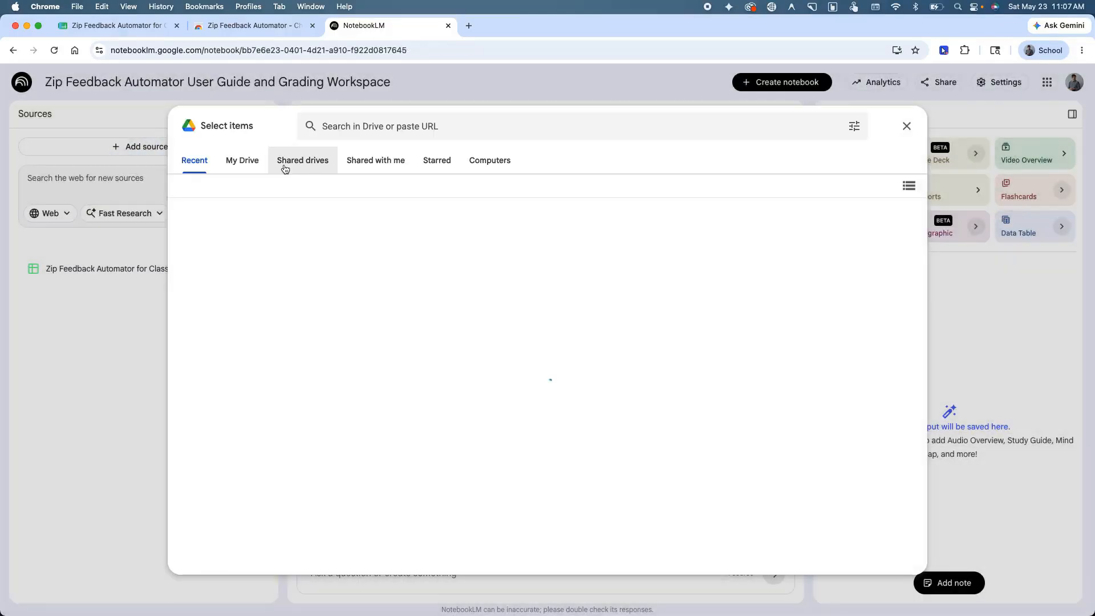
pyautogui.click(243, 162)
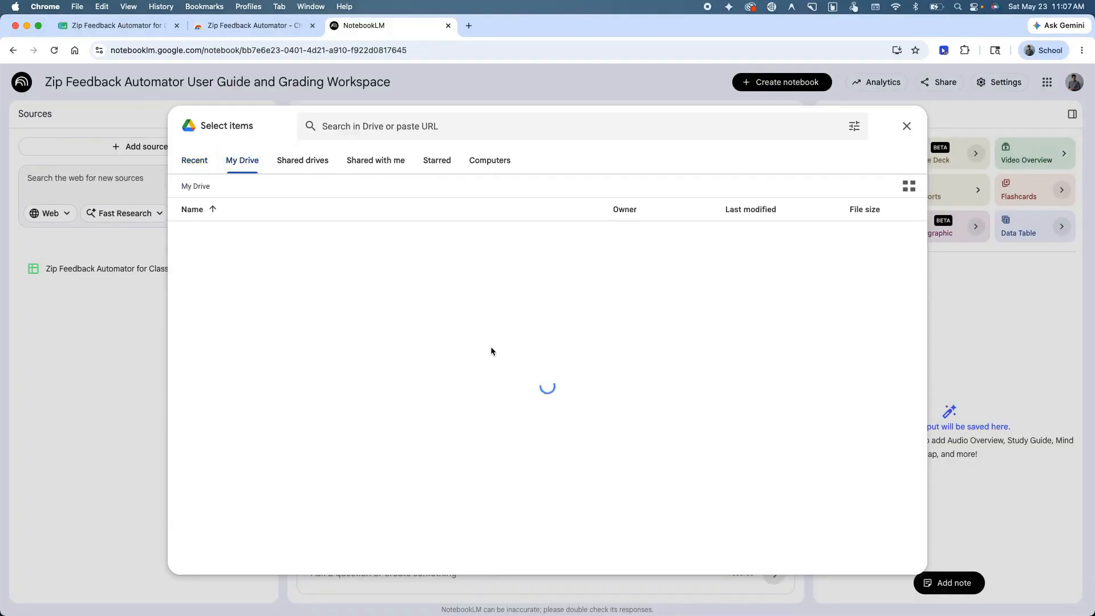
pyautogui.scroll(-1, 298, 462)
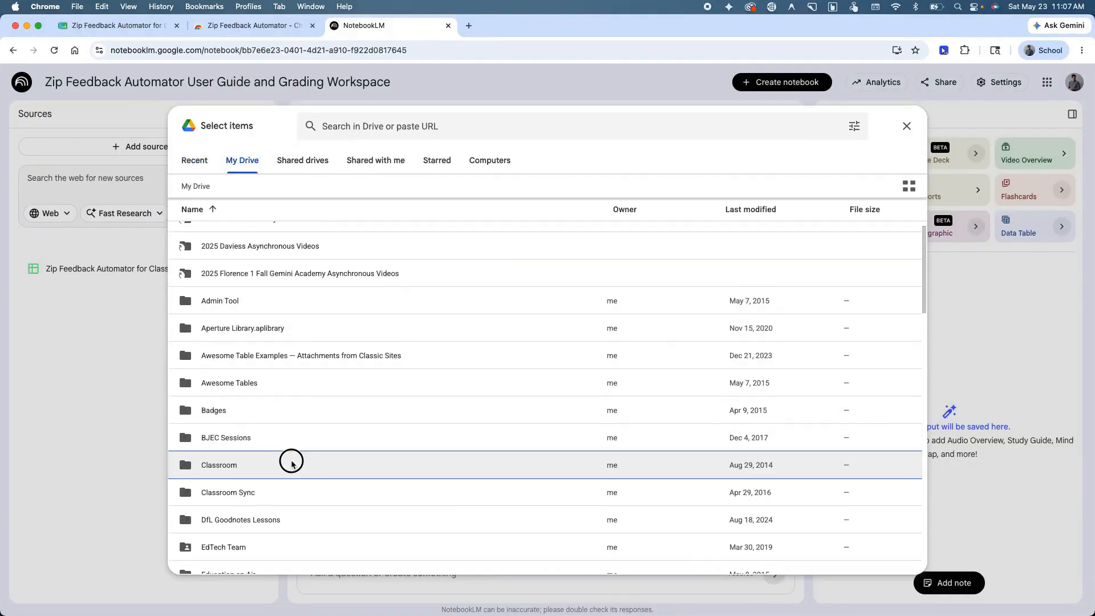
pyautogui.doubleClick(291, 462)
pyautogui.scroll(-1, 426, 298)
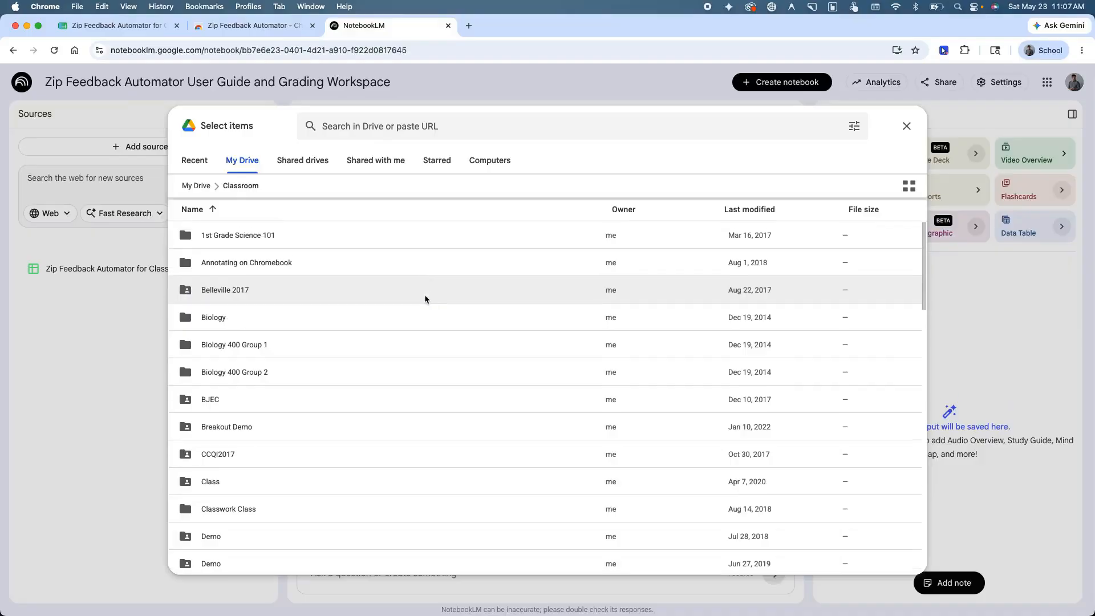
pyautogui.scroll(-10, 425, 311)
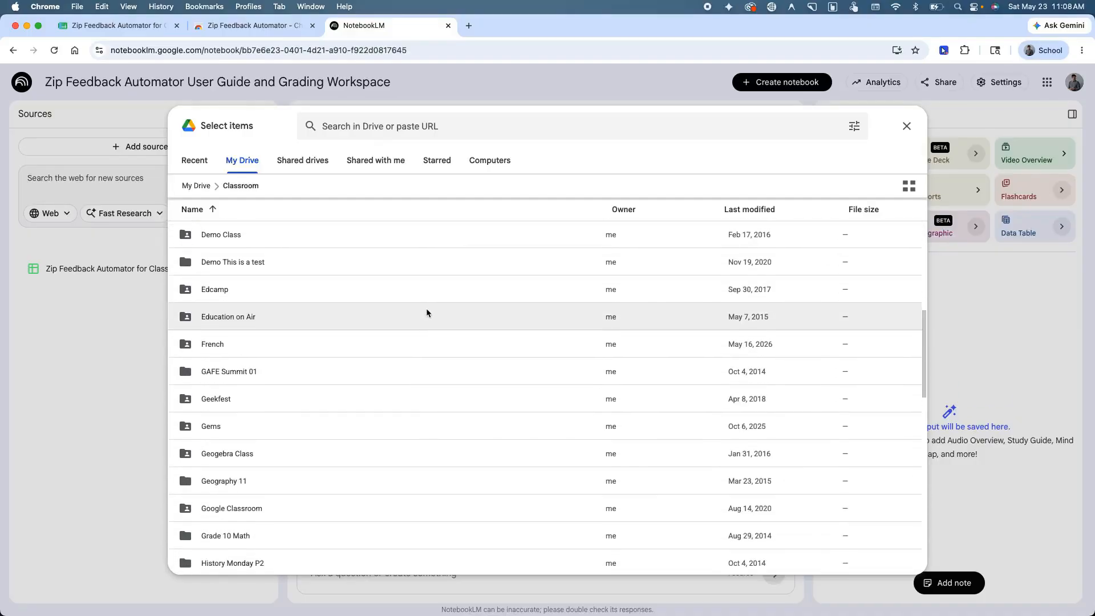
pyautogui.scroll(-5, 426, 308)
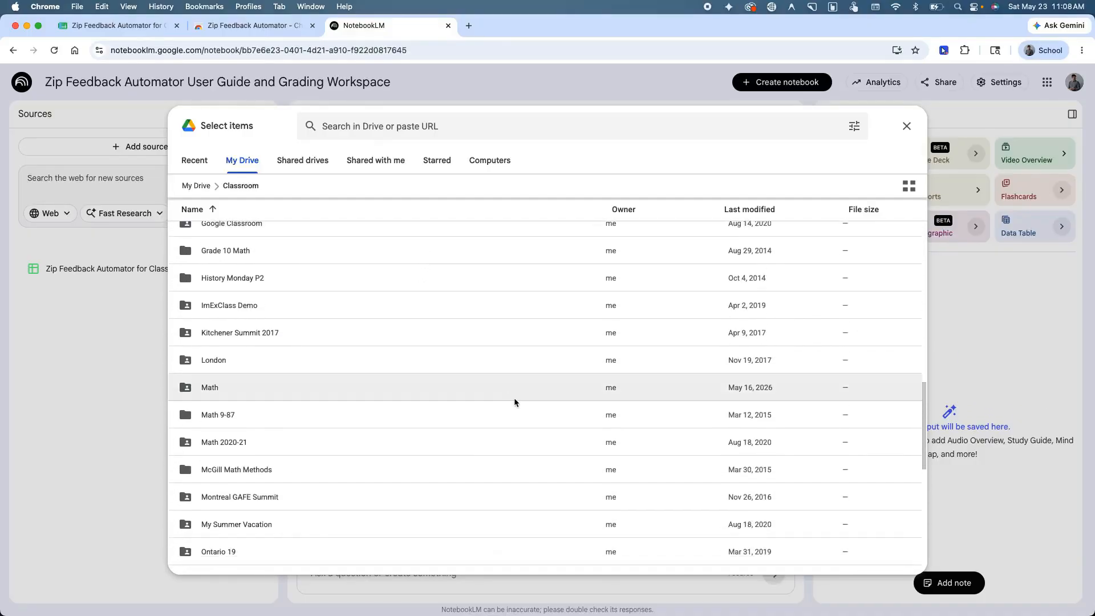
pyautogui.doubleClick(299, 393)
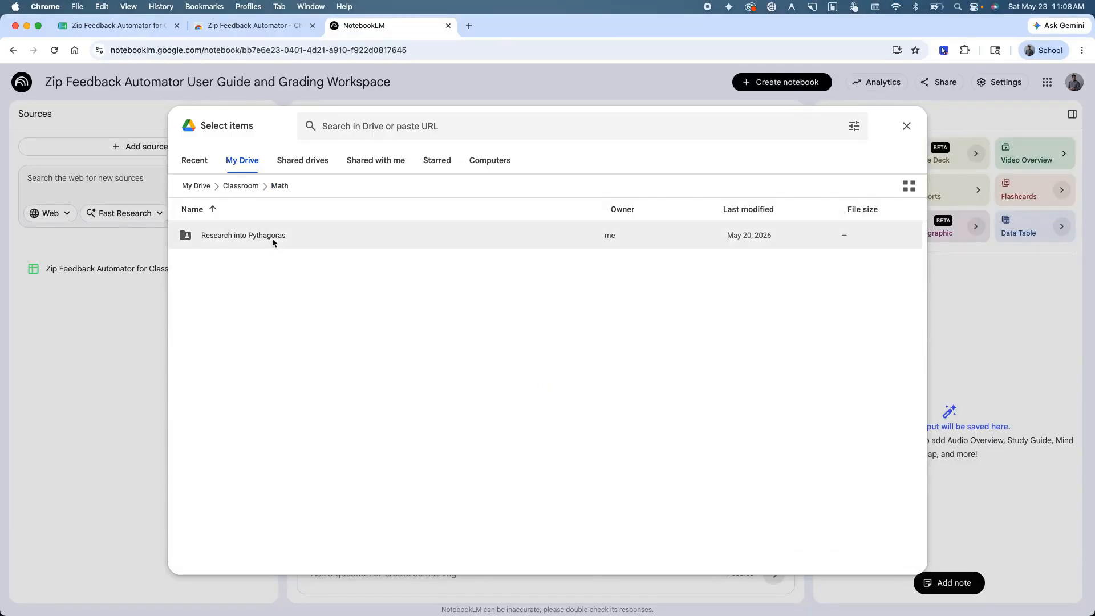
pyautogui.doubleClick(274, 236)
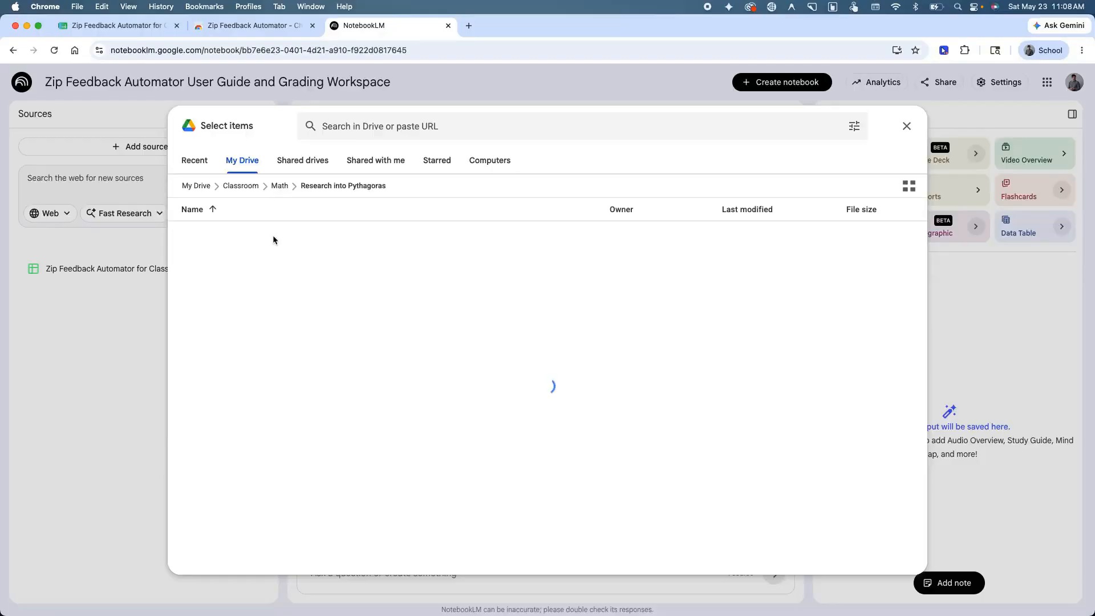
# Add Pythag Infographic.pdf and The Pythagorean Theorem presentation together as notebook sources
pyautogui.click(243, 236)
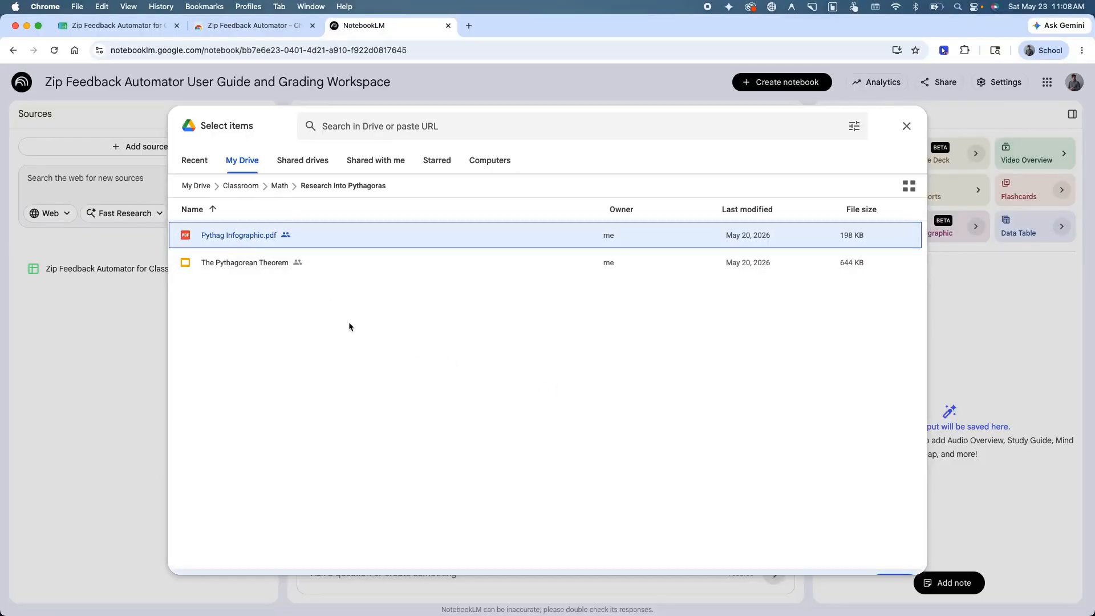
pyautogui.click(259, 268)
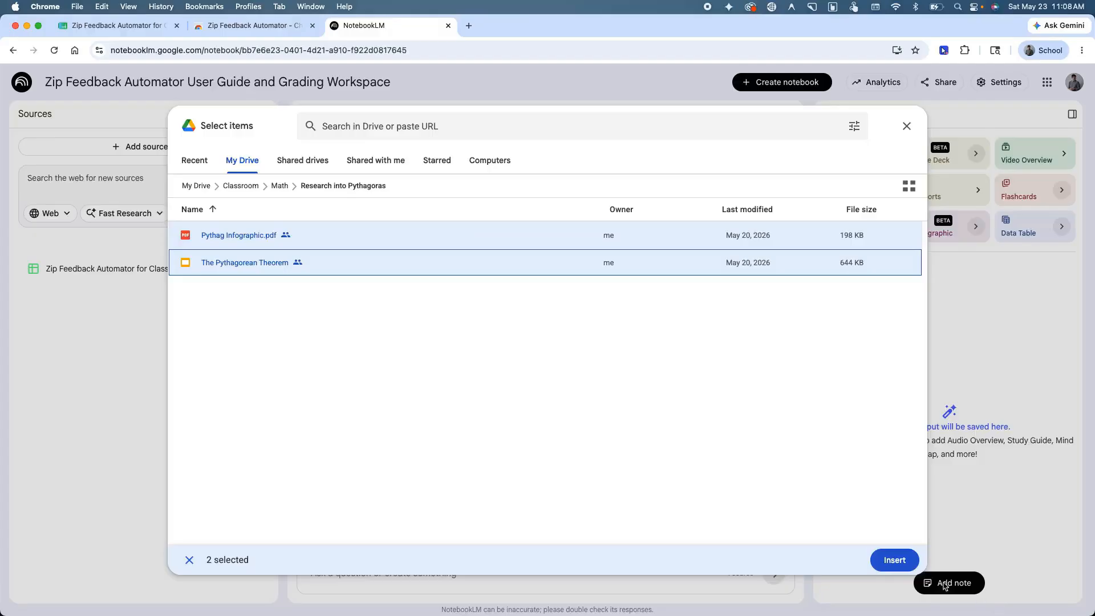
pyautogui.click(894, 560)
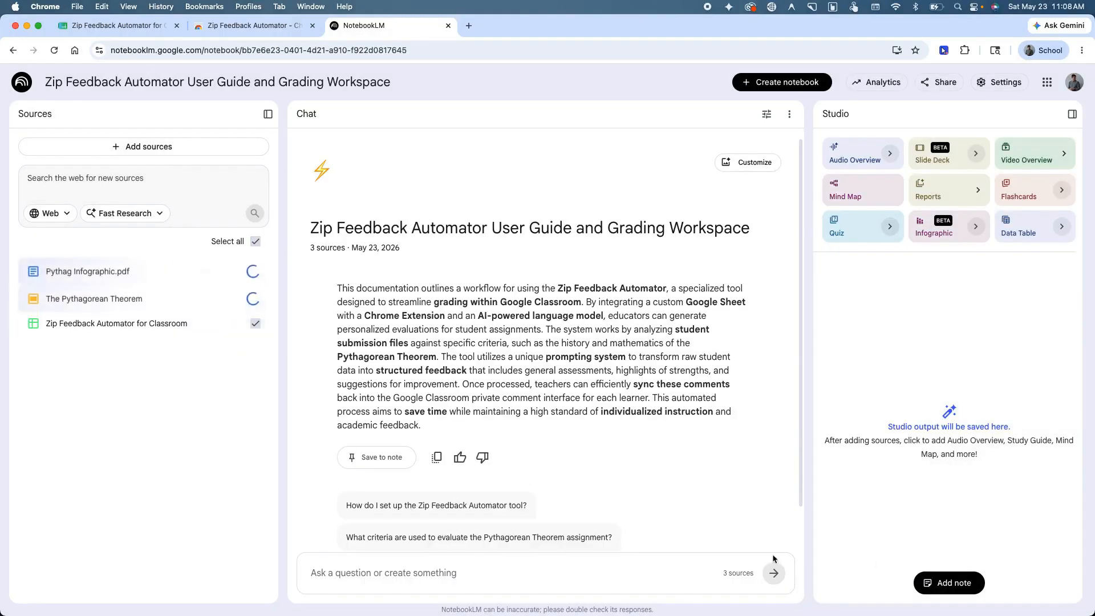
# Paste the copied grading prompt into the notebook chat, look it over, and submit it
pyautogui.click(471, 574)
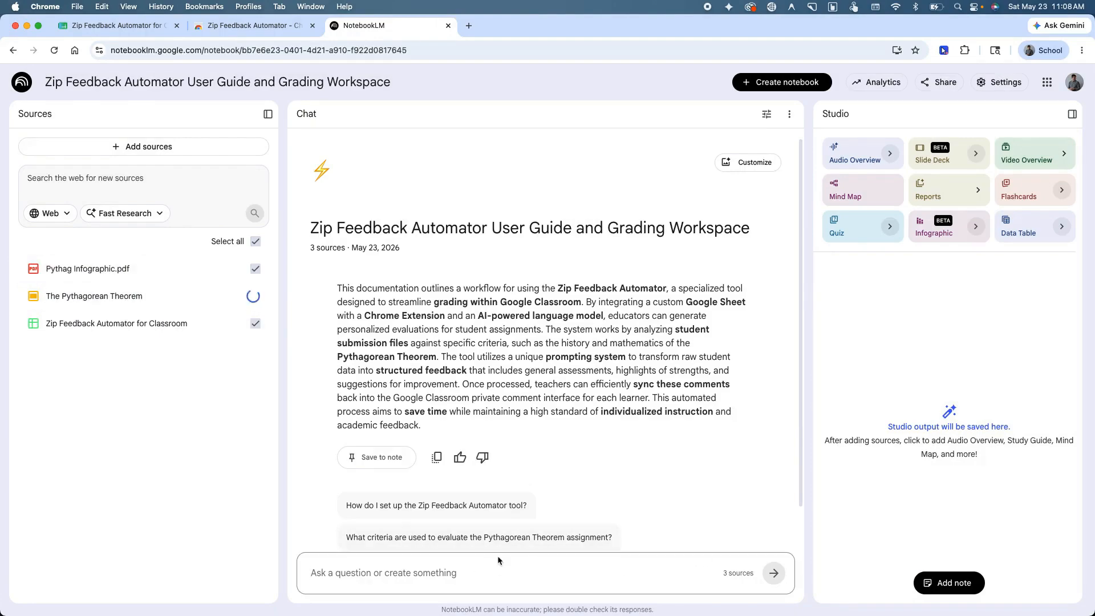
pyautogui.press('super+v')
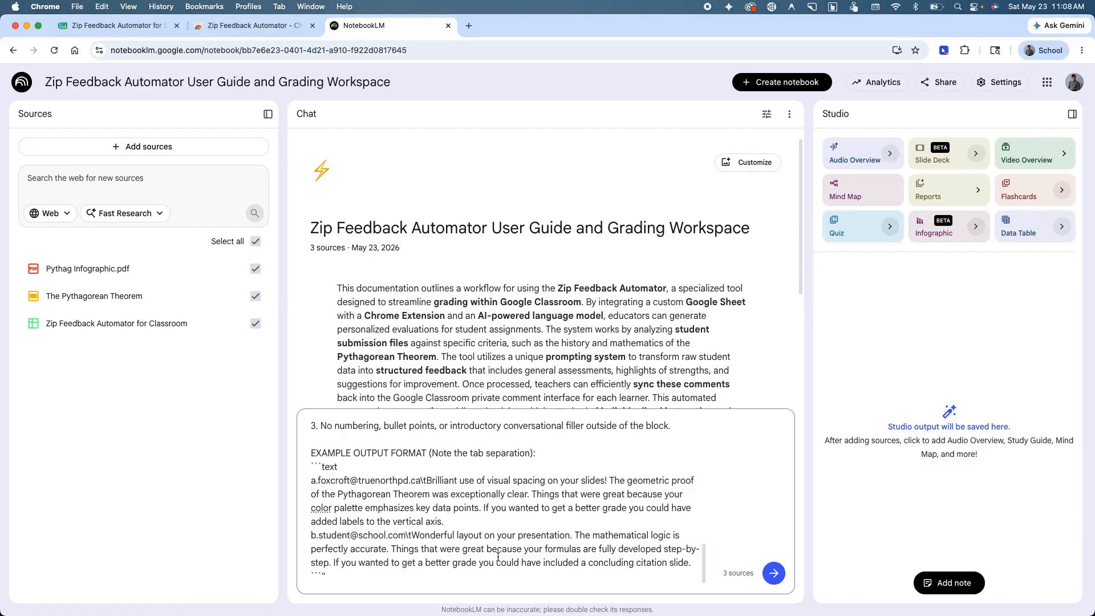
pyautogui.scroll(2, 419, 492)
pyautogui.scroll(-2, 419, 492)
pyautogui.click(774, 575)
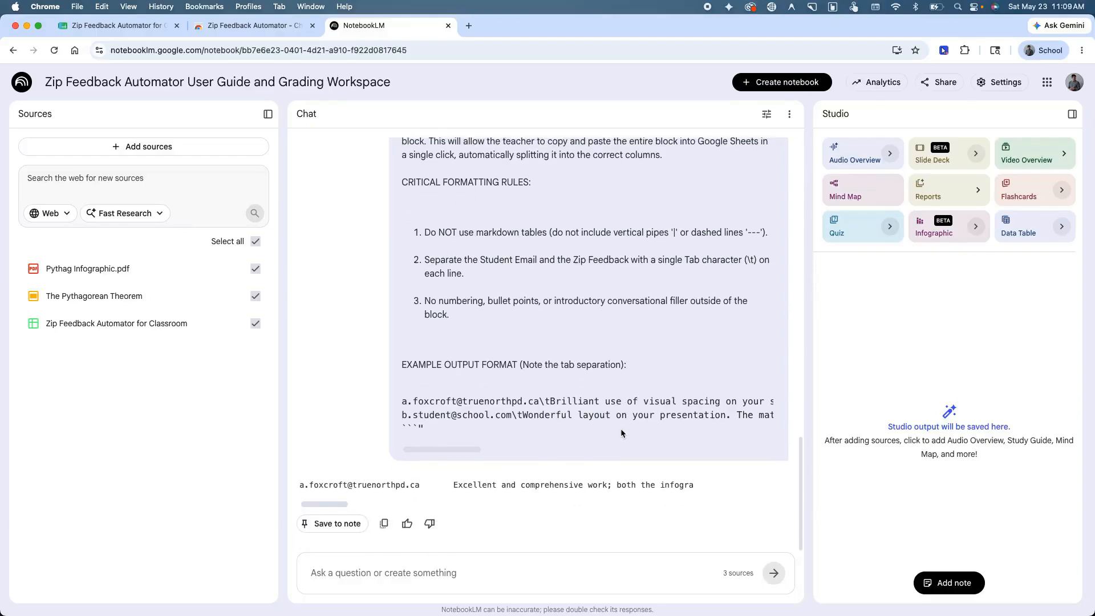
# Copy the generated student feedback response from the notebook chat
pyautogui.scroll(1, 614, 436)
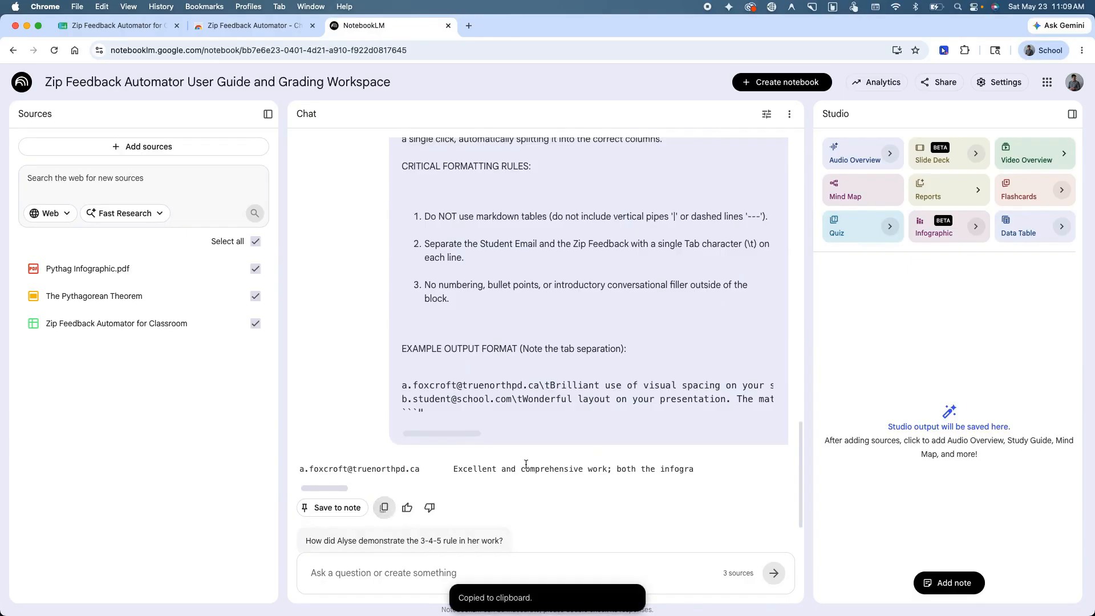
pyautogui.scroll(1, 549, 459)
pyautogui.scroll(-3, 549, 460)
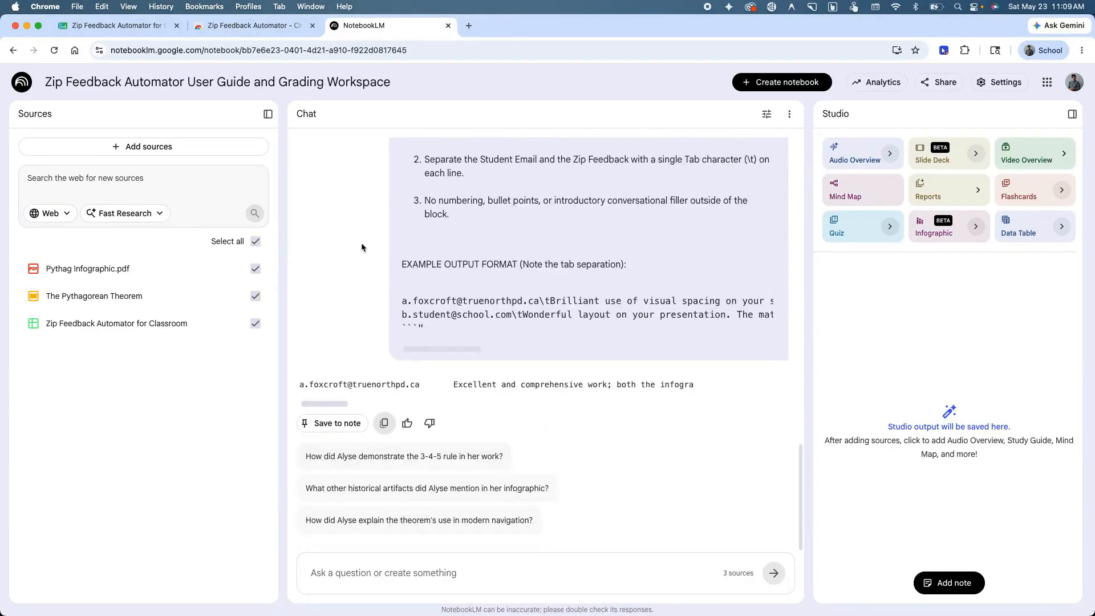
# Paste the feedback into the spreadsheet's Feedback Parser sheet from A2, with the student email and Zip Feedback in separate columns
pyautogui.click(122, 25)
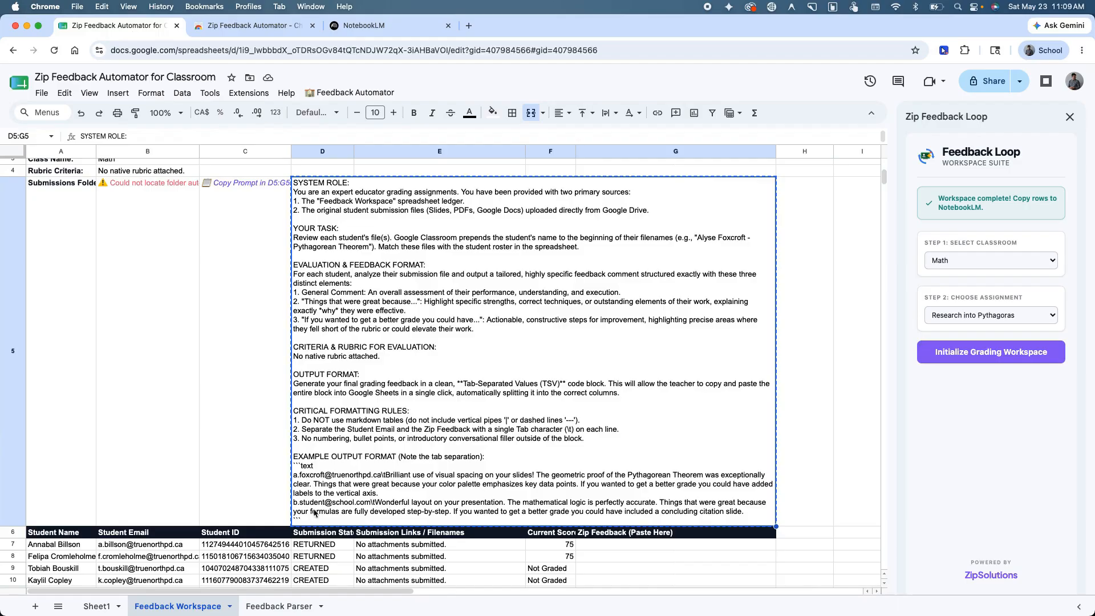
pyautogui.click(278, 606)
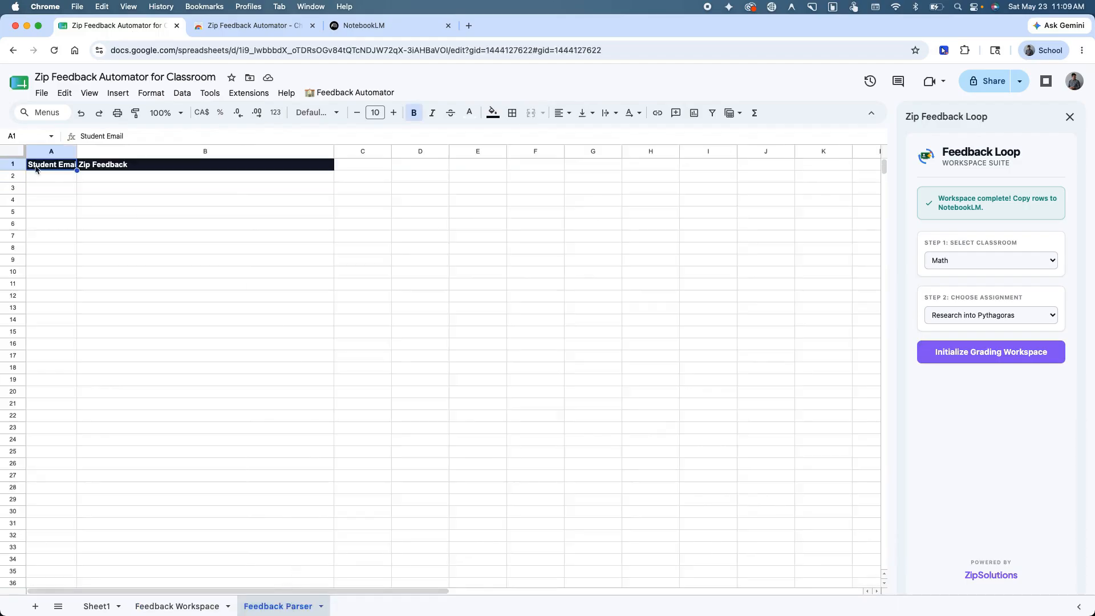
pyautogui.click(51, 178)
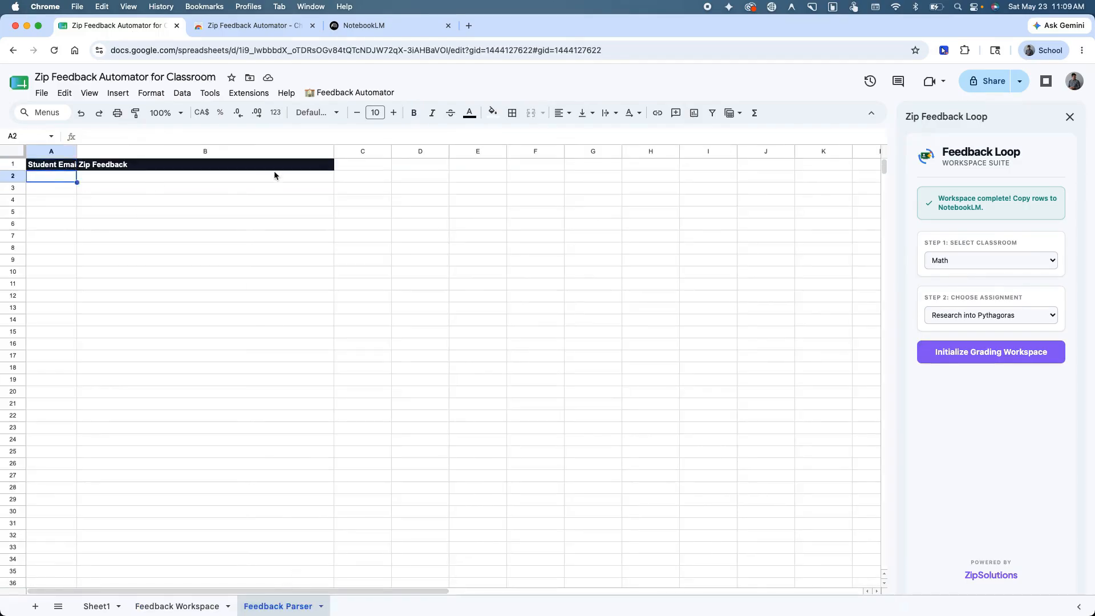
pyautogui.press('super+v')
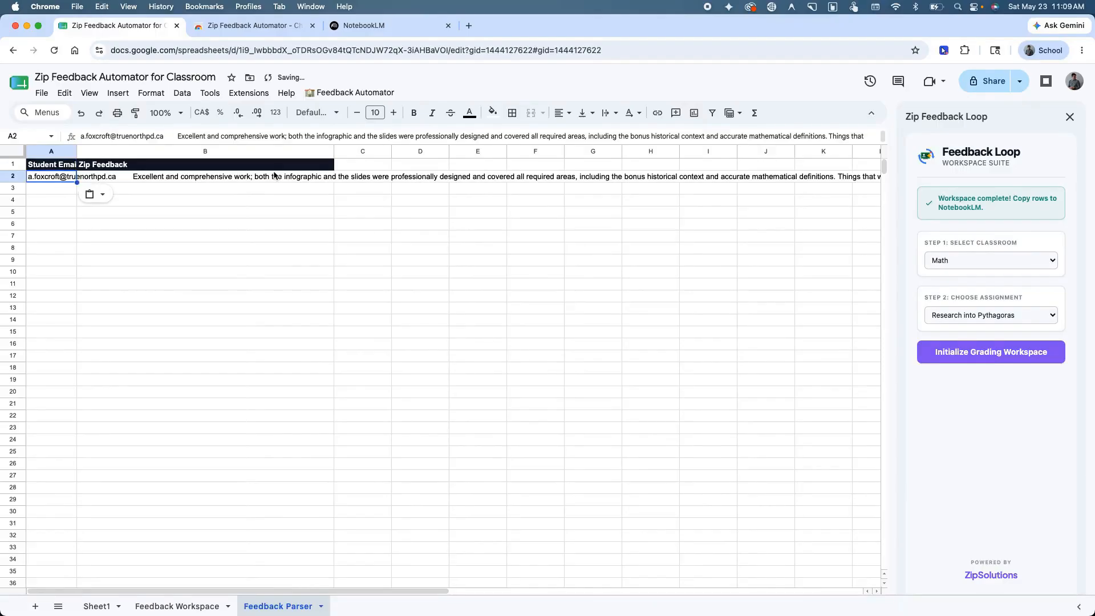
pyautogui.scroll(-2, 218, 177)
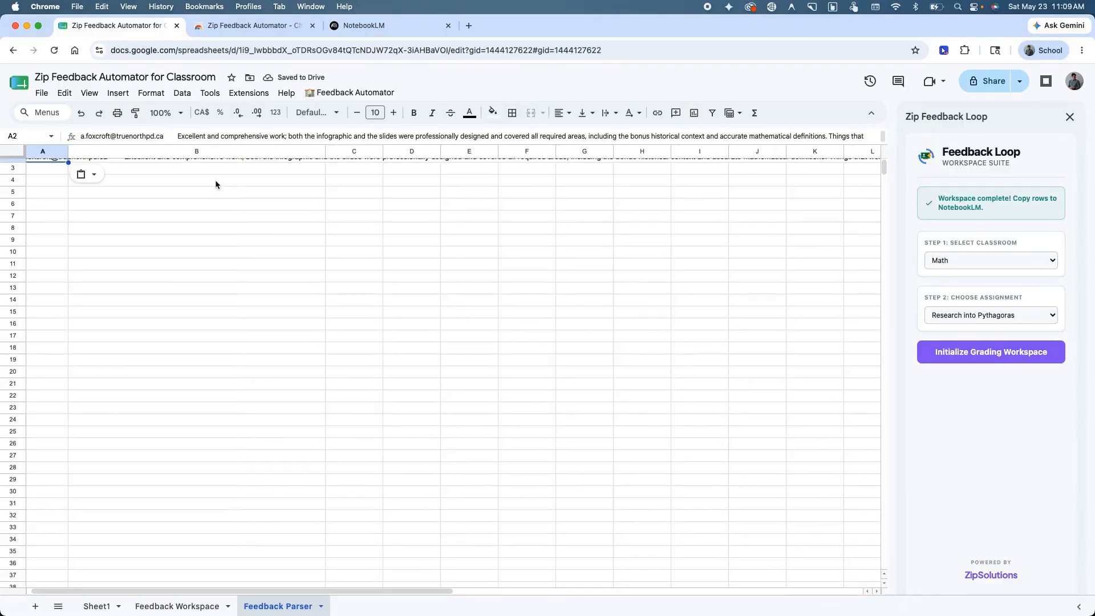
pyautogui.scroll(2, 216, 184)
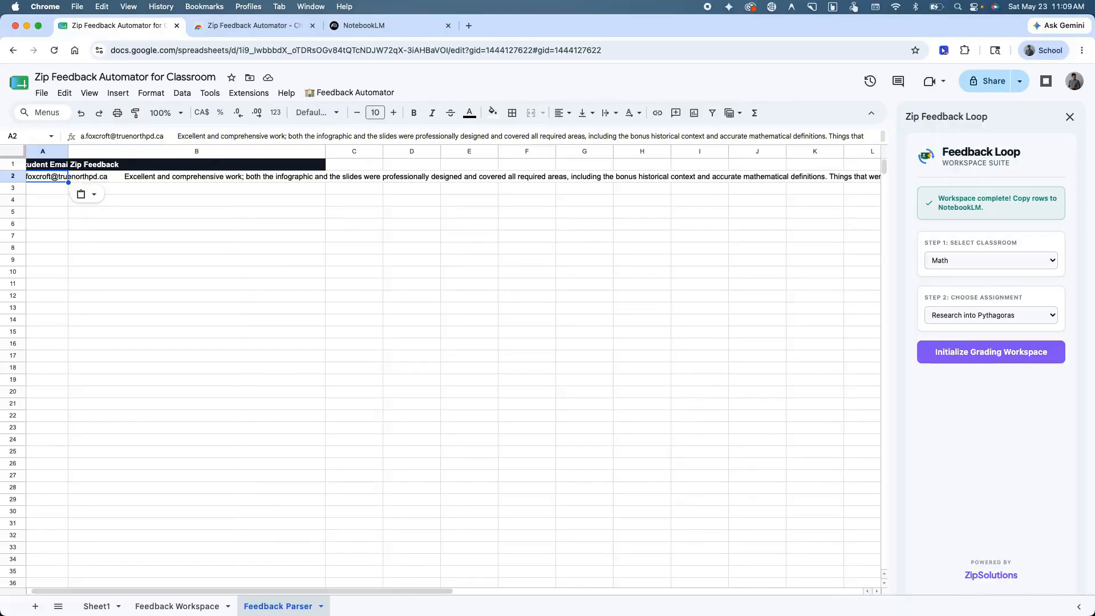
pyautogui.press('super+v')
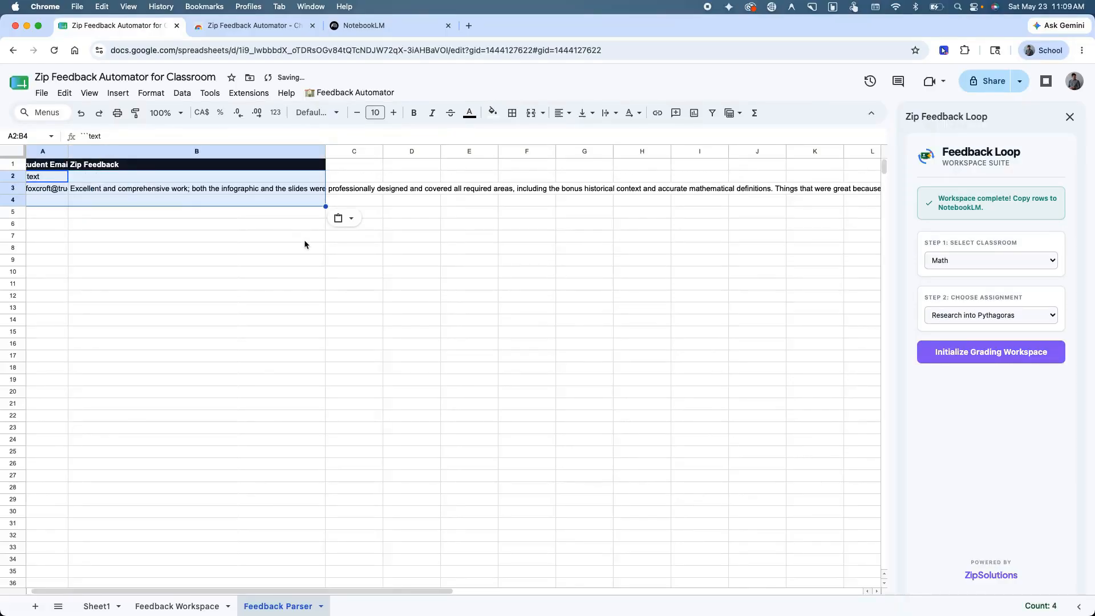
pyautogui.hscroll(-1, 303, 244)
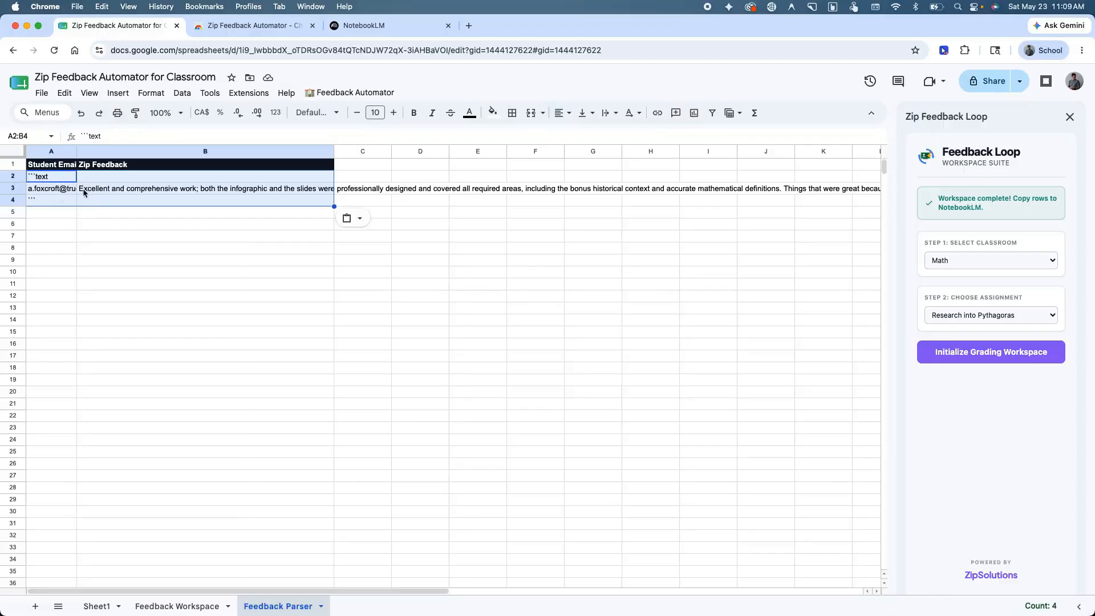
pyautogui.click(65, 93)
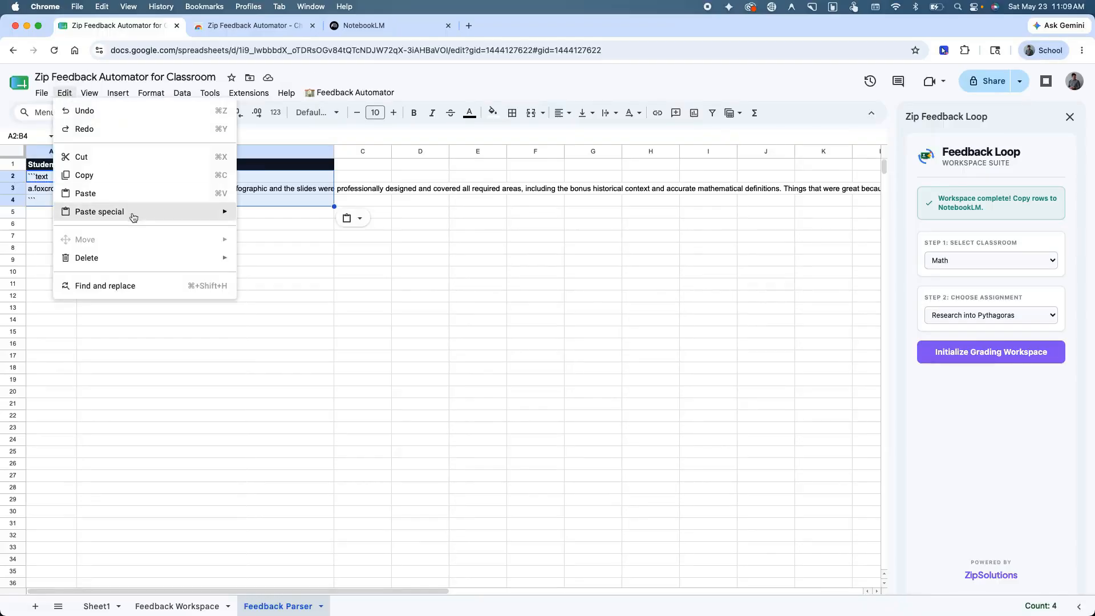
pyautogui.moveTo(133, 217)
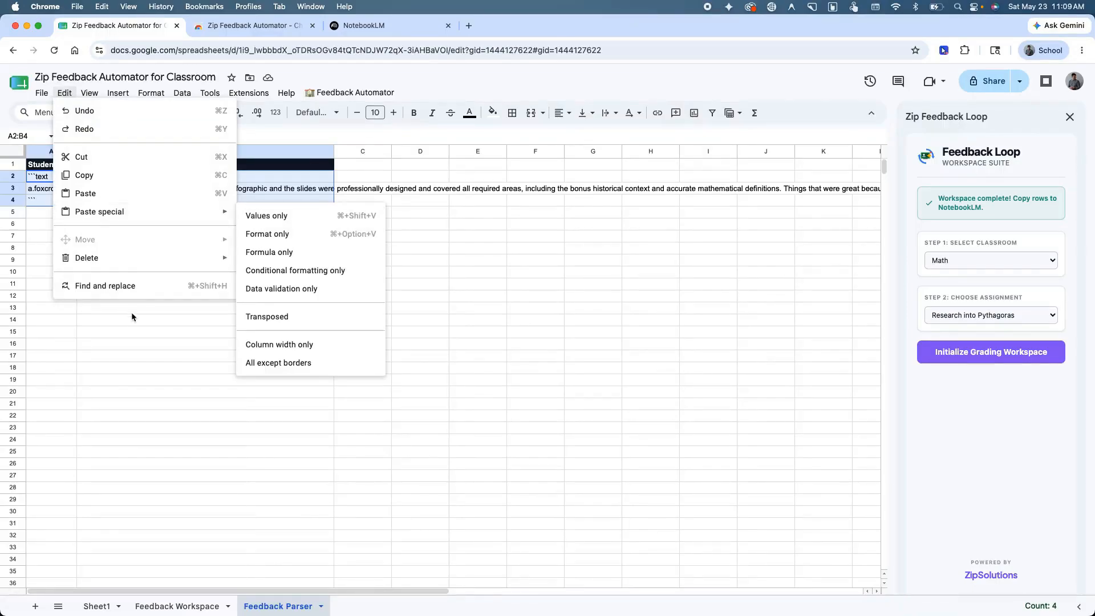
pyautogui.click(133, 333)
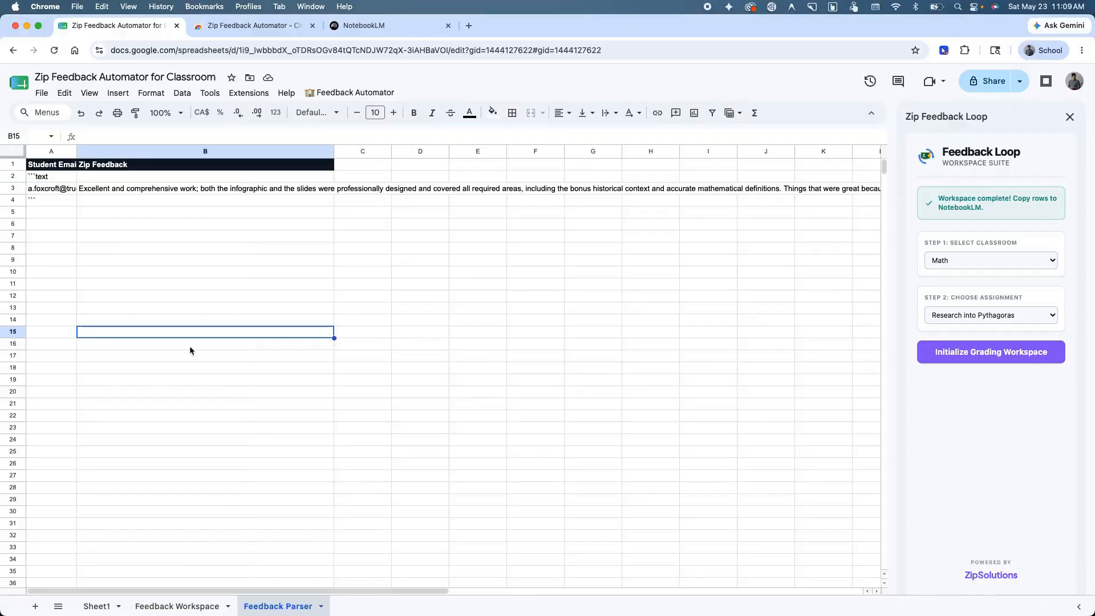
# Check the Zip Feedback column of the student roster in the Feedback Workspace sheet
pyautogui.click(187, 612)
pyautogui.scroll(-5, 609, 374)
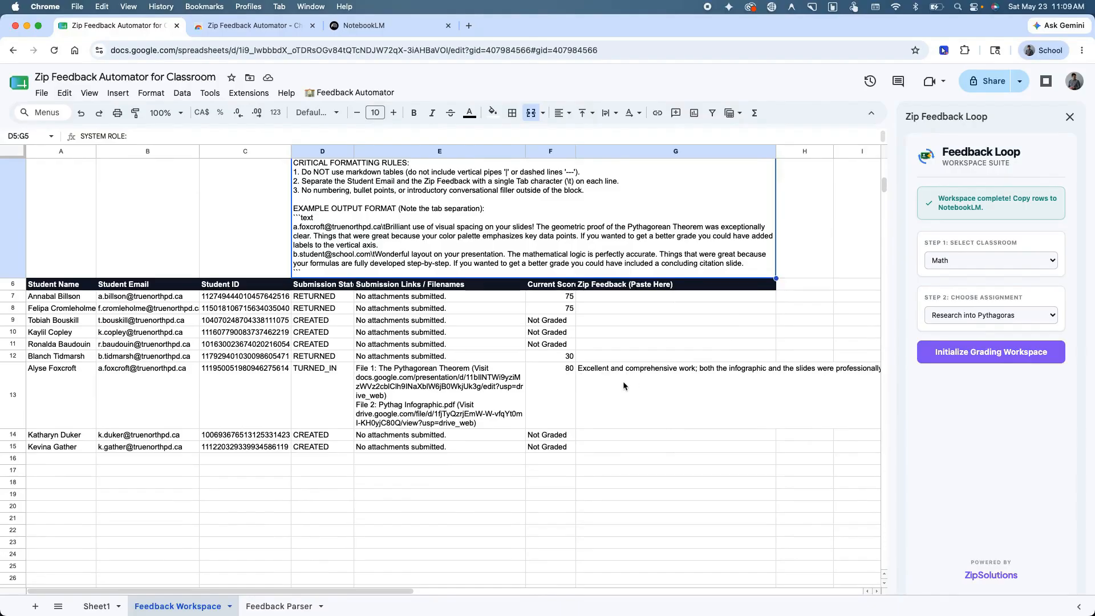
# Open Google Classroom in a new tab and open the turned-in student submission for Research into Pythagoras in the Math class
pyautogui.click(469, 26)
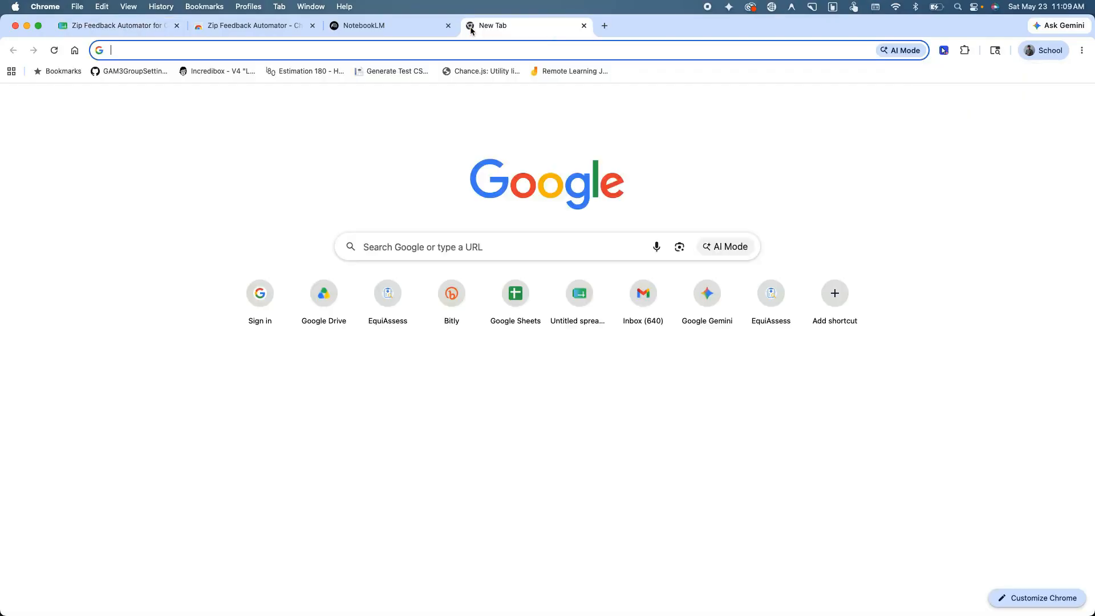
pyautogui.write('cla')
pyautogui.press('Return')
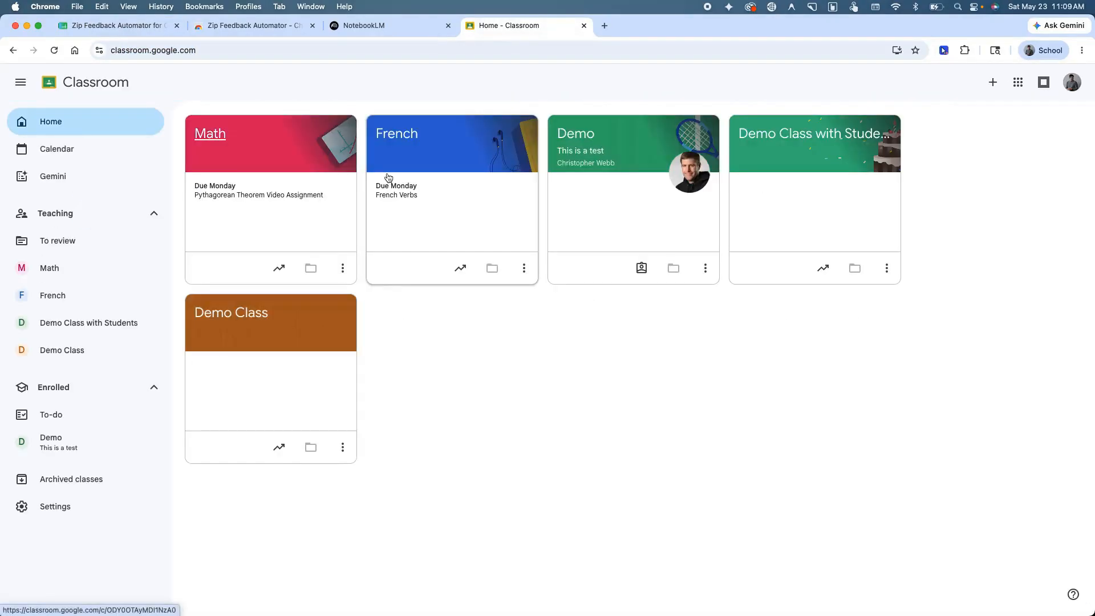
pyautogui.click(210, 137)
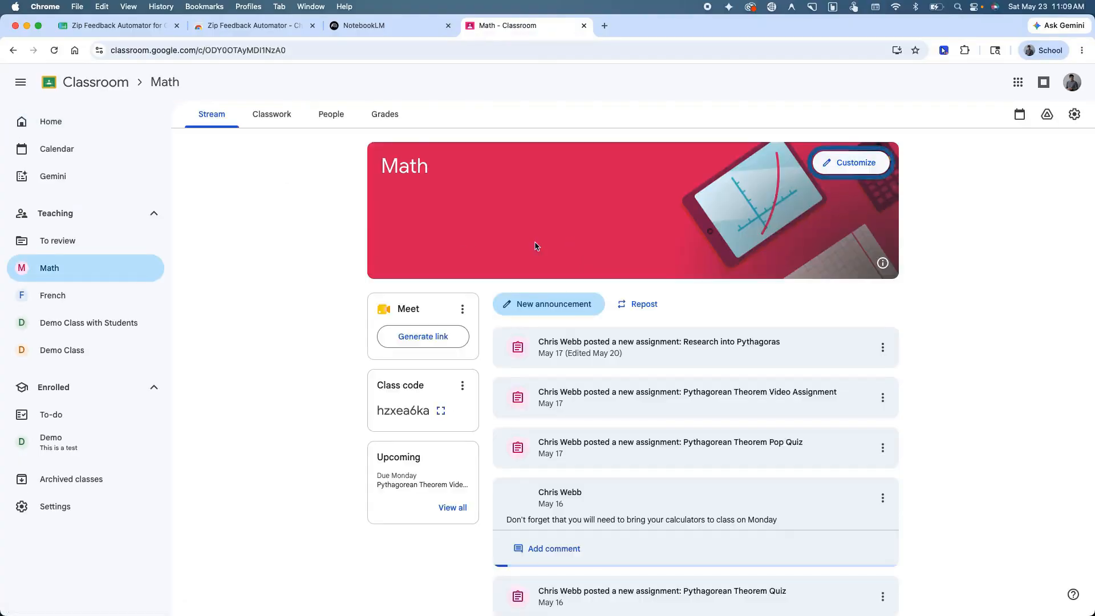
pyautogui.click(277, 120)
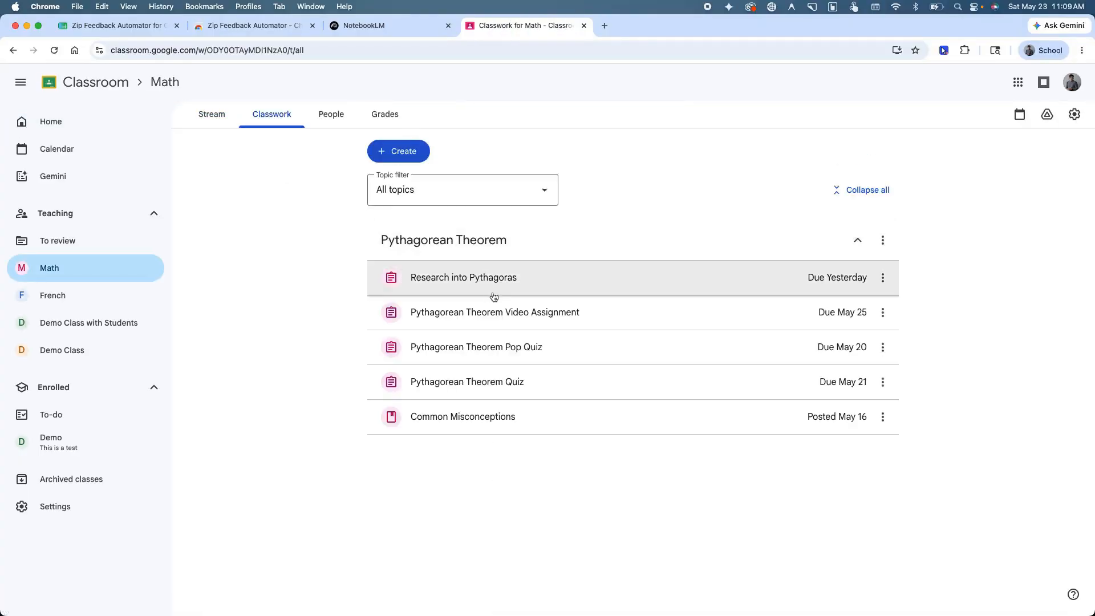
pyautogui.click(565, 279)
pyautogui.click(841, 552)
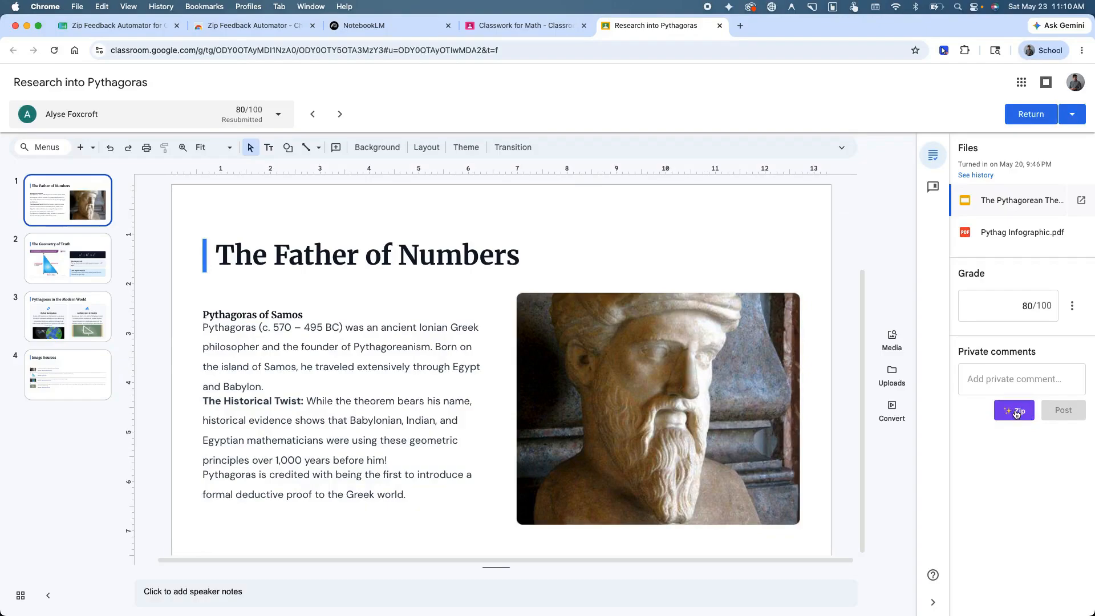
# Try to fill the submission's private comment with the student's Zip feedback
pyautogui.click(1016, 414)
pyautogui.click(1016, 414)
pyautogui.click(1016, 414)
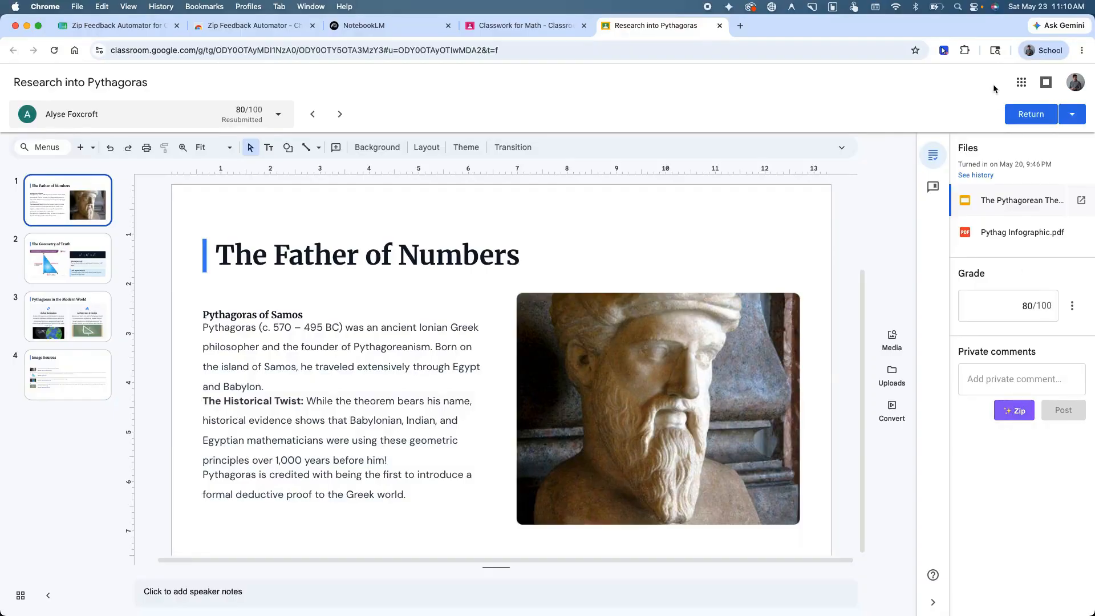
# Check the Zip Feedback Automator extension's sync status, and reload the Zip Feedback Automator for Classroom spreadsheet to sync its feedback records
pyautogui.click(965, 52)
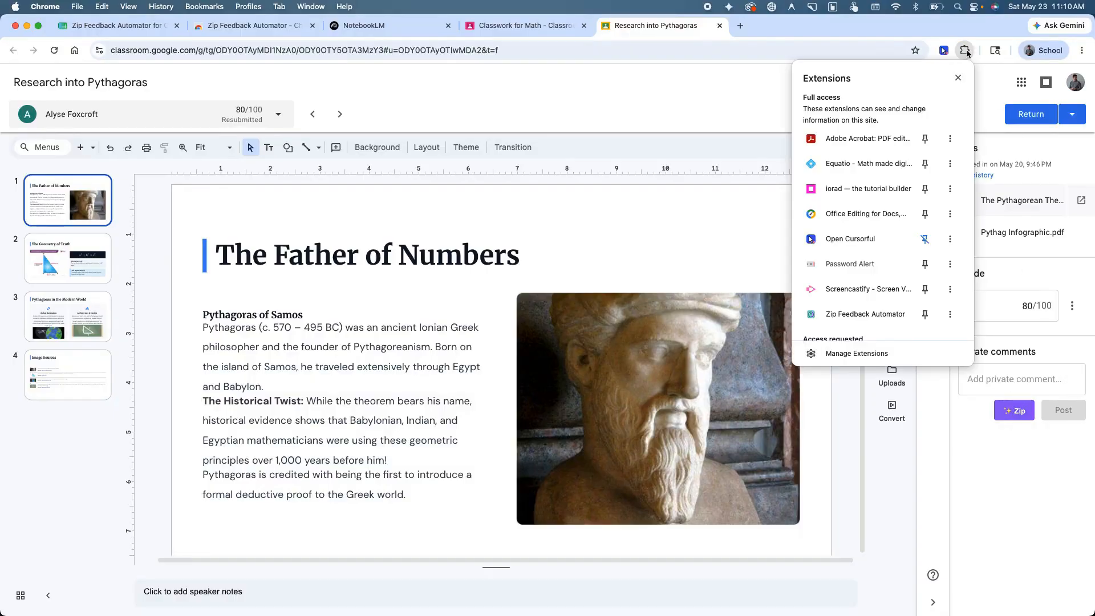
pyautogui.click(879, 311)
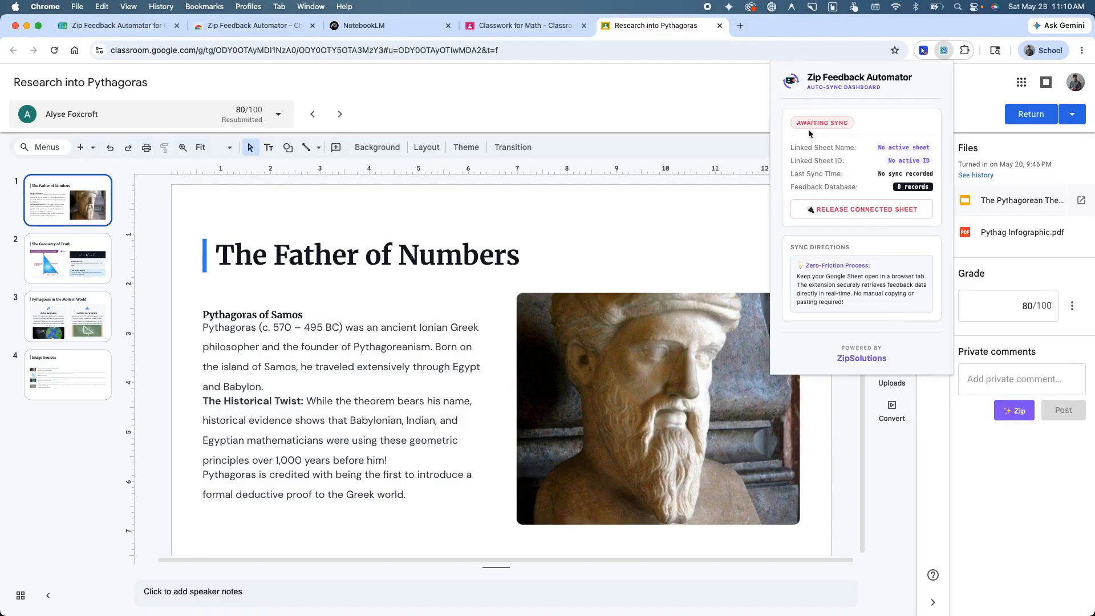
pyautogui.click(114, 30)
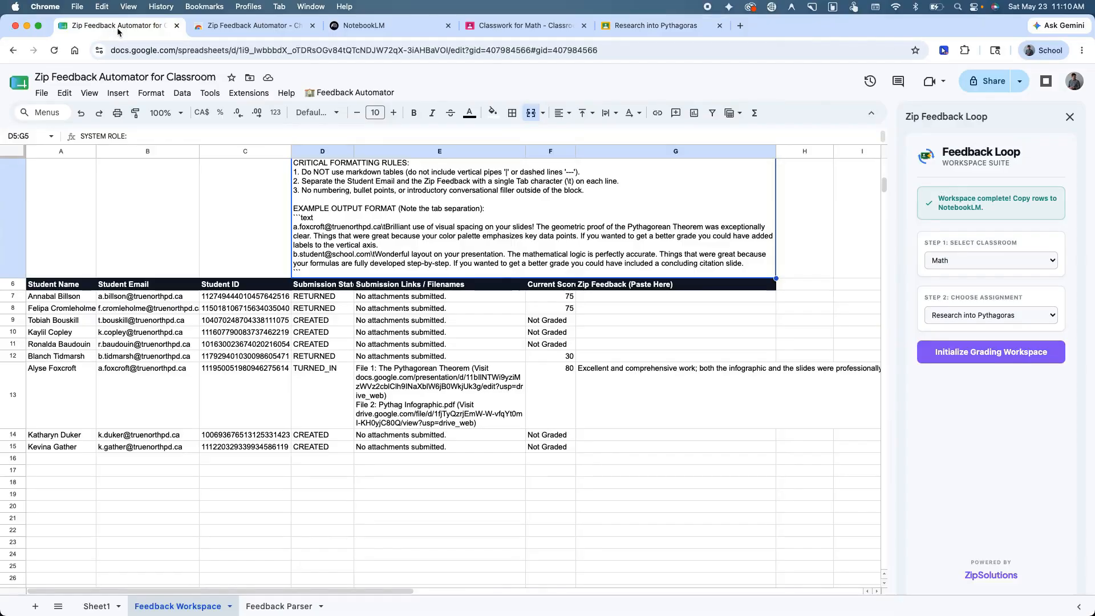
pyautogui.click(54, 50)
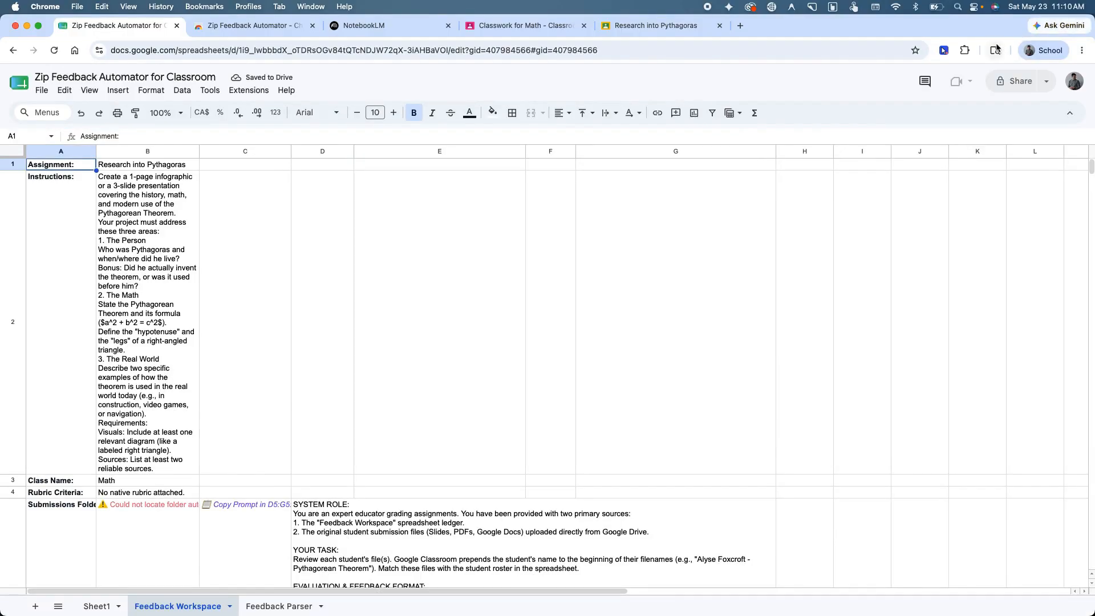
pyautogui.click(966, 50)
pyautogui.scroll(-3, 879, 240)
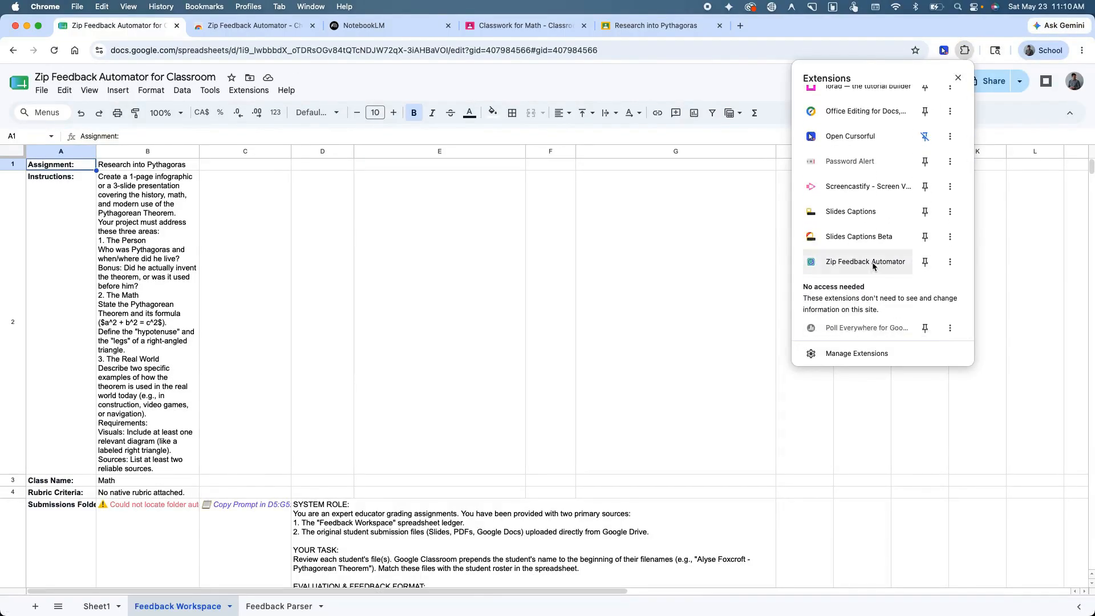
pyautogui.click(873, 262)
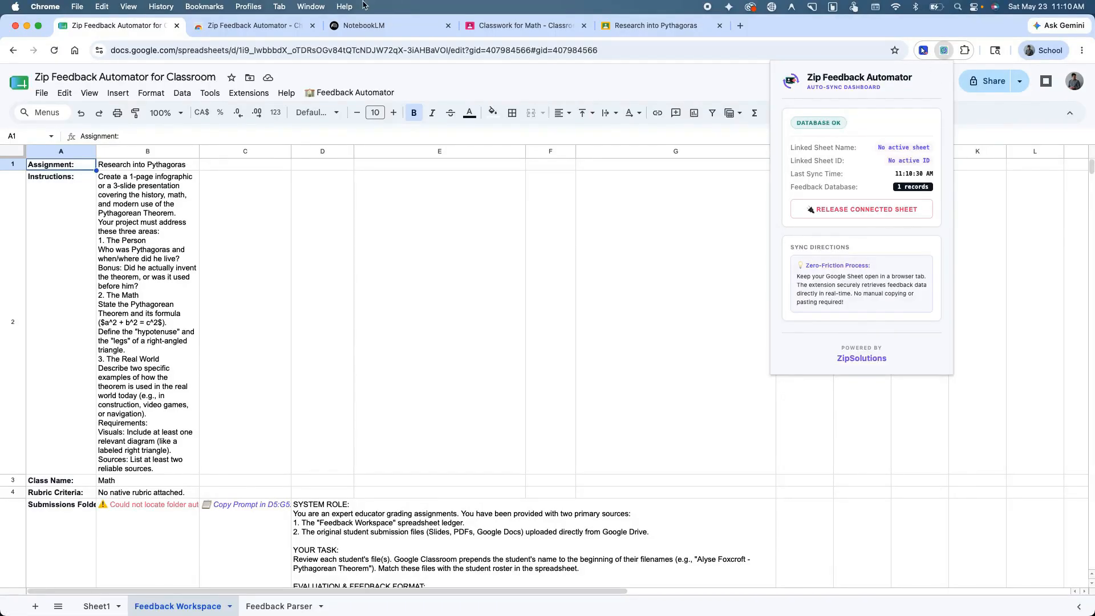
# Reload the Research into Pythagoras submission page in Classroom and check the Feedback Database count in the Zip Feedback Automator extension
pyautogui.click(662, 29)
pyautogui.click(54, 50)
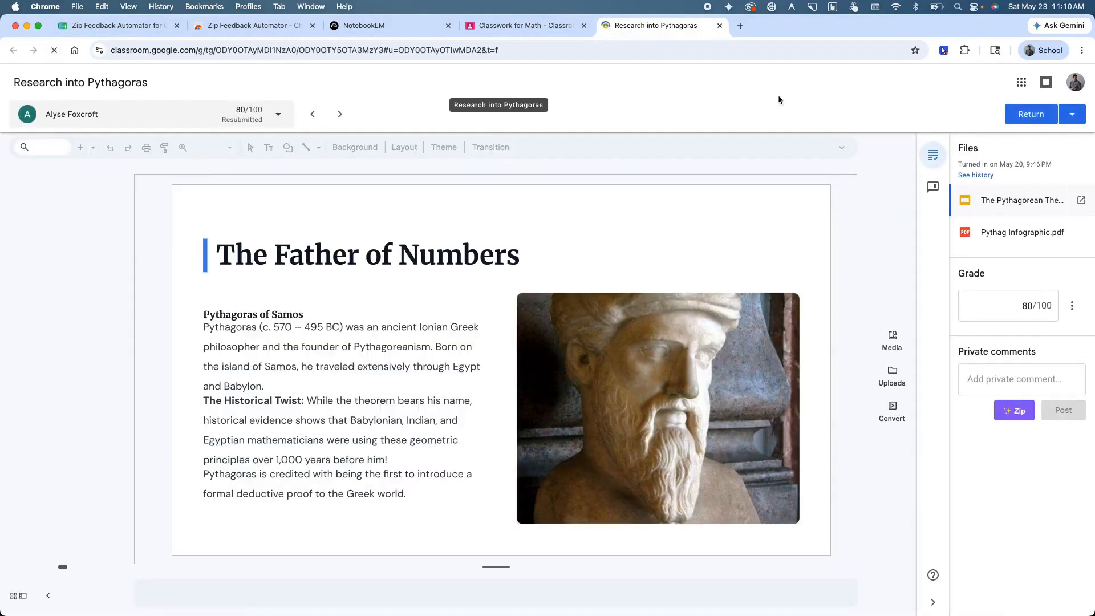
pyautogui.click(965, 51)
pyautogui.click(890, 329)
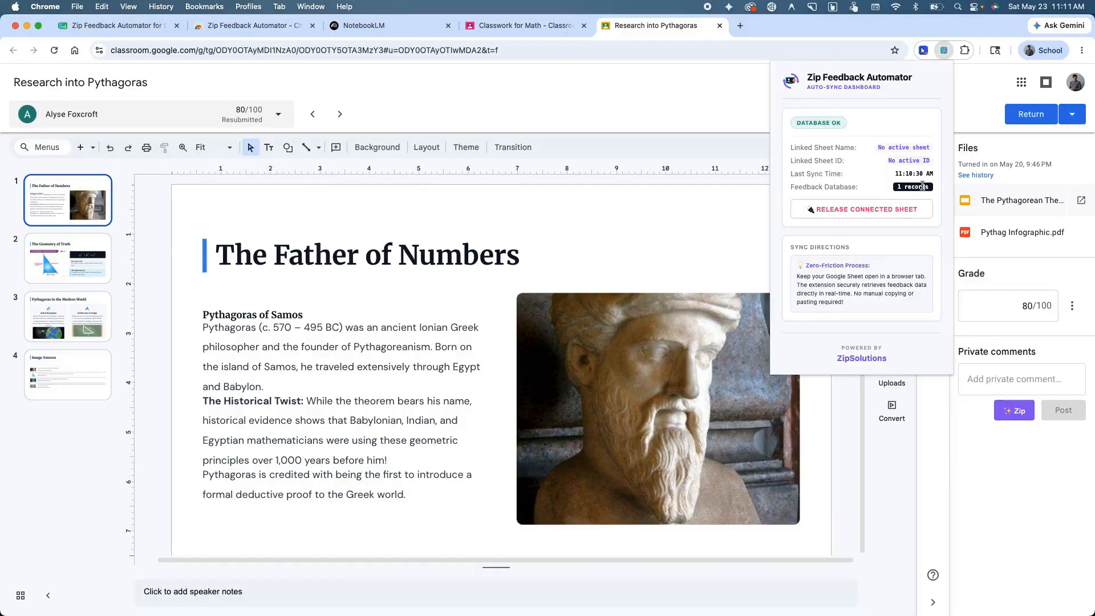
pyautogui.moveTo(898, 186); pyautogui.dragTo(936, 189)
# Fill the submission's private comment with the student's Zip feedback and review the inserted text
pyautogui.click(1021, 379)
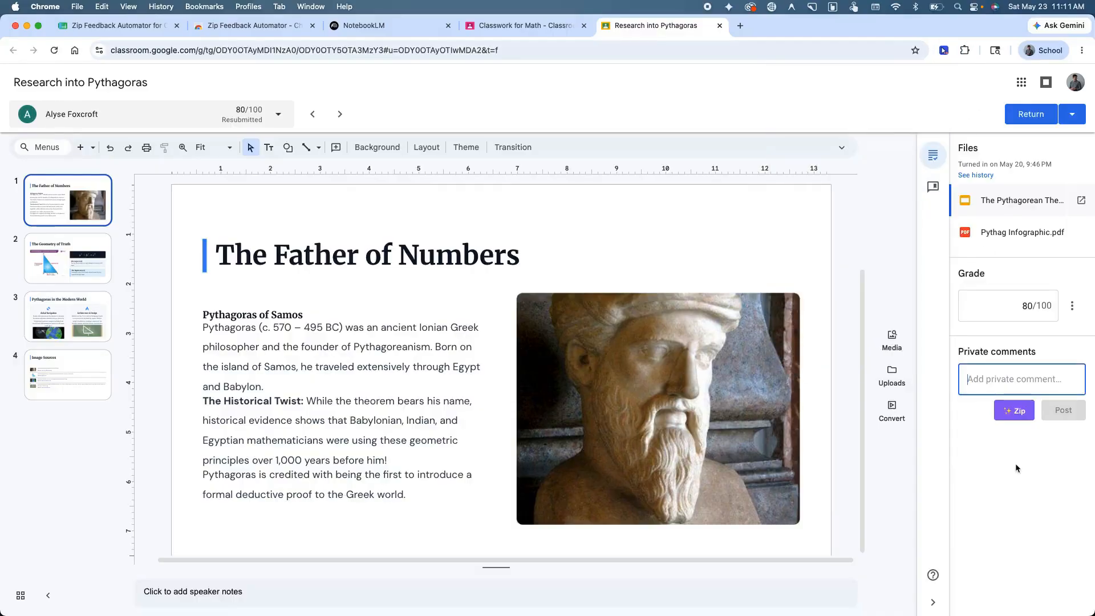
pyautogui.click(1017, 411)
pyautogui.scroll(-5, 1016, 410)
pyautogui.scroll(1, 1016, 413)
pyautogui.scroll(-1, 1016, 412)
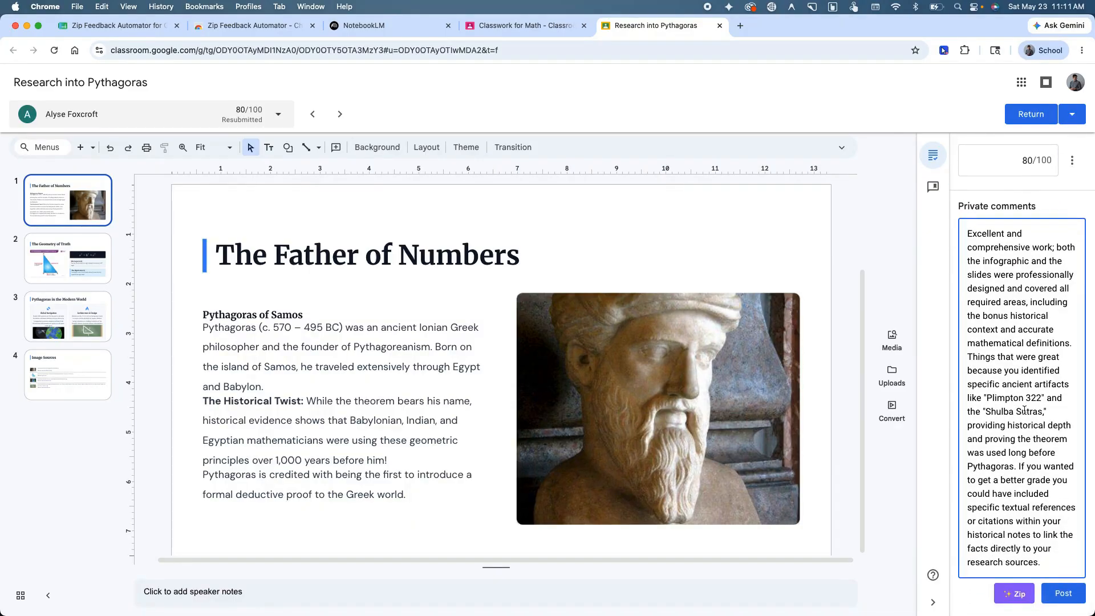
# Compare the private comment with the student's Zip Feedback entry in the Feedback Workspace sheet and return to the submission
pyautogui.click(161, 26)
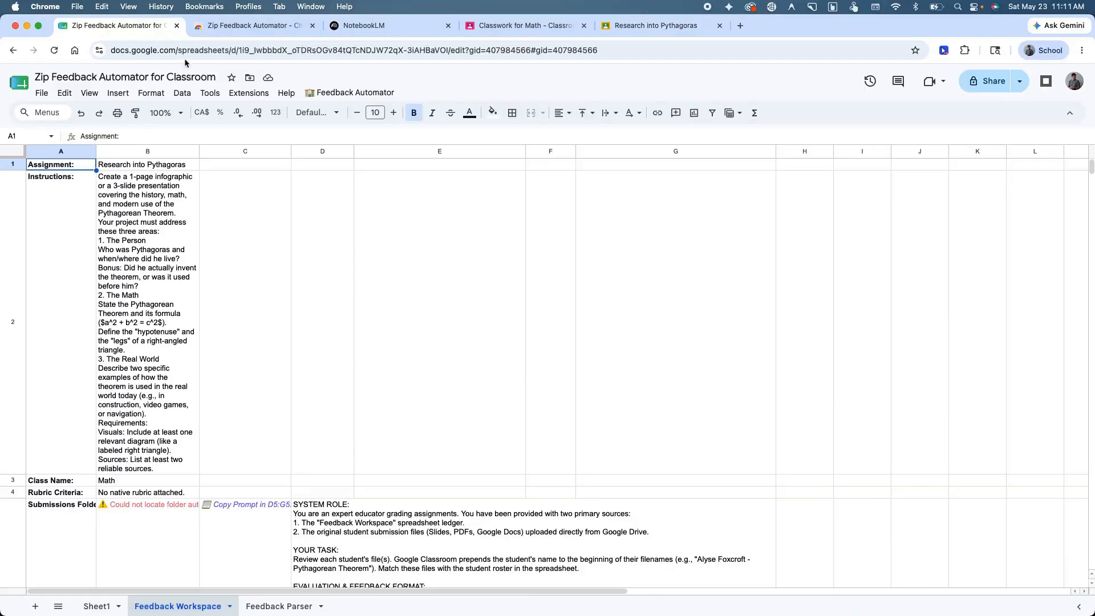
pyautogui.scroll(-10, 584, 416)
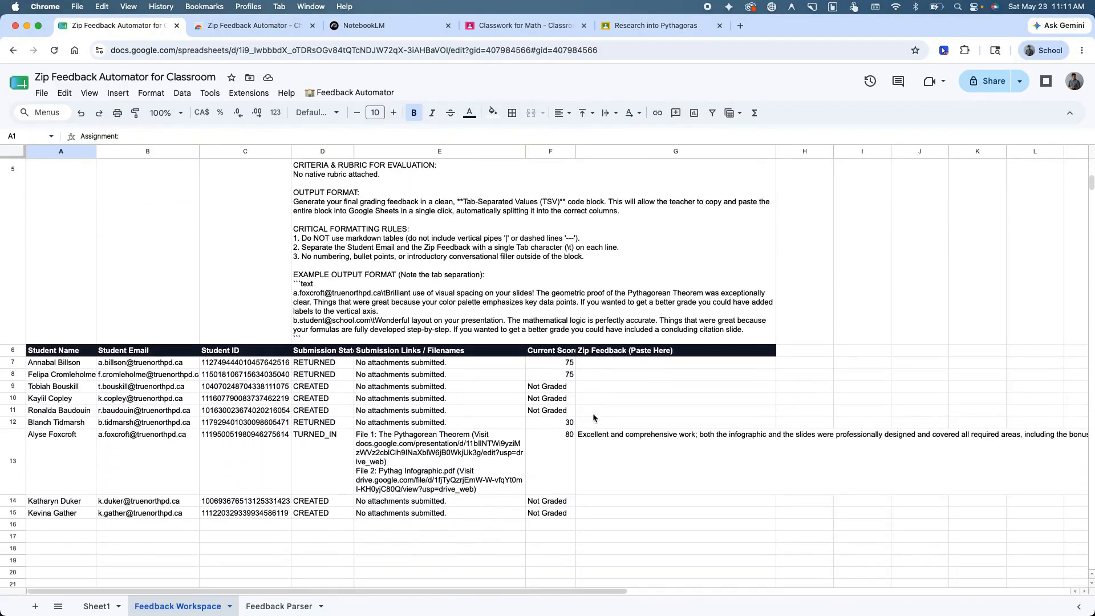
pyautogui.click(650, 26)
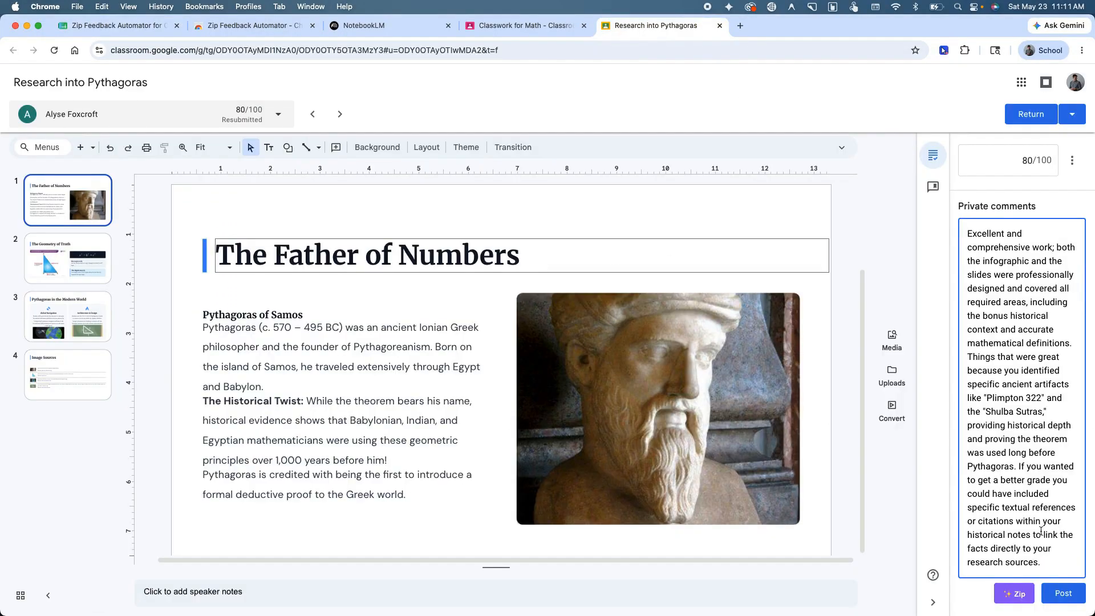